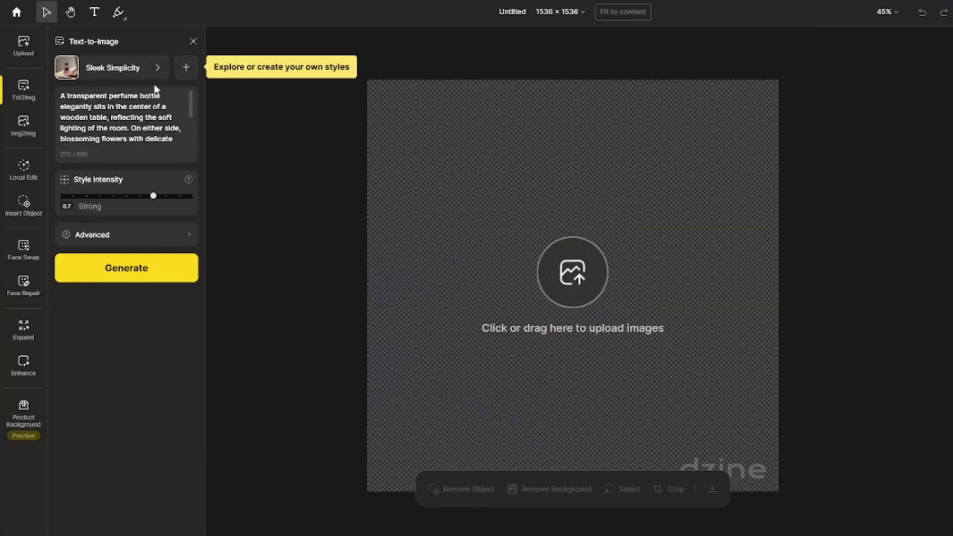
click(148, 72)
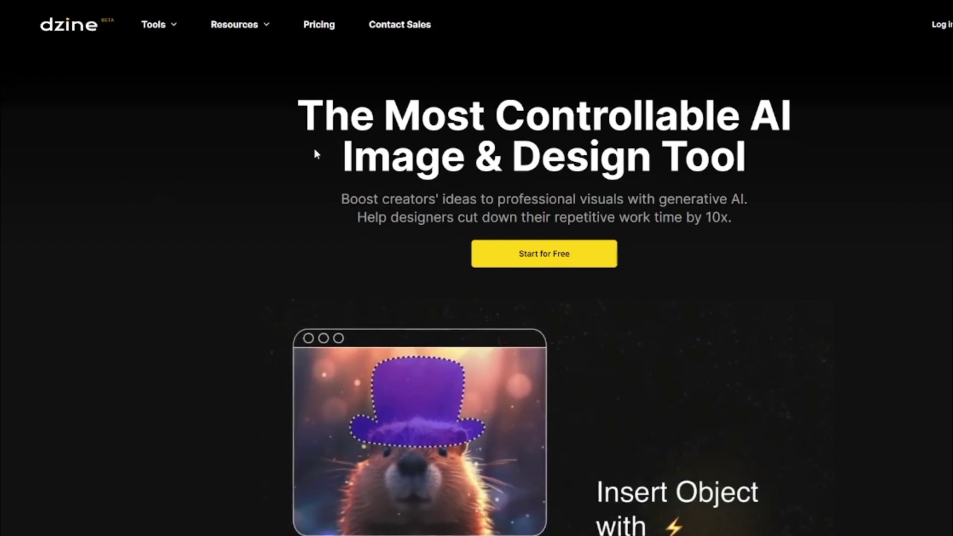
Step: Look through the Dzine landing page's feature sections and page through the Explore More Features carousel to its end
scroll(189, 222, down, 2)
scroll(188, 221, up, 2)
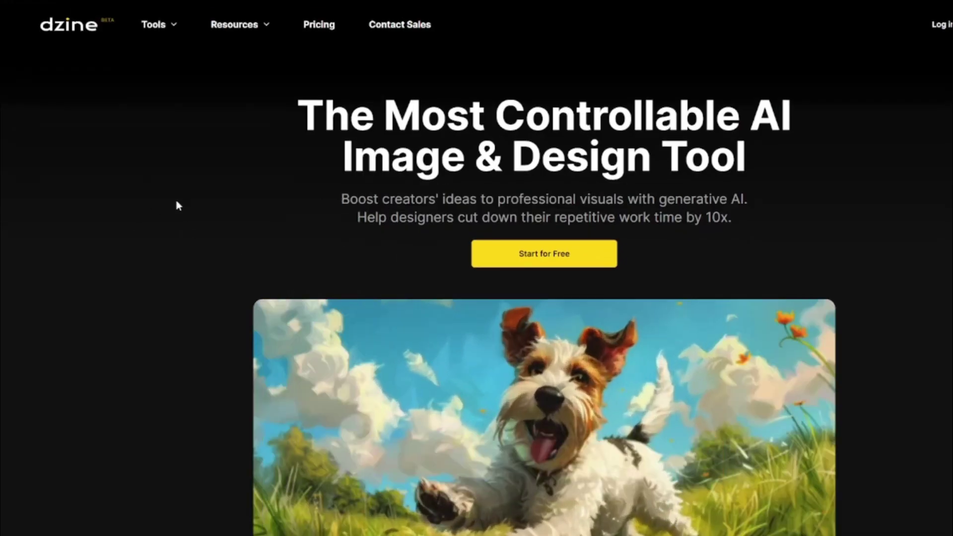
scroll(273, 253, down, 4)
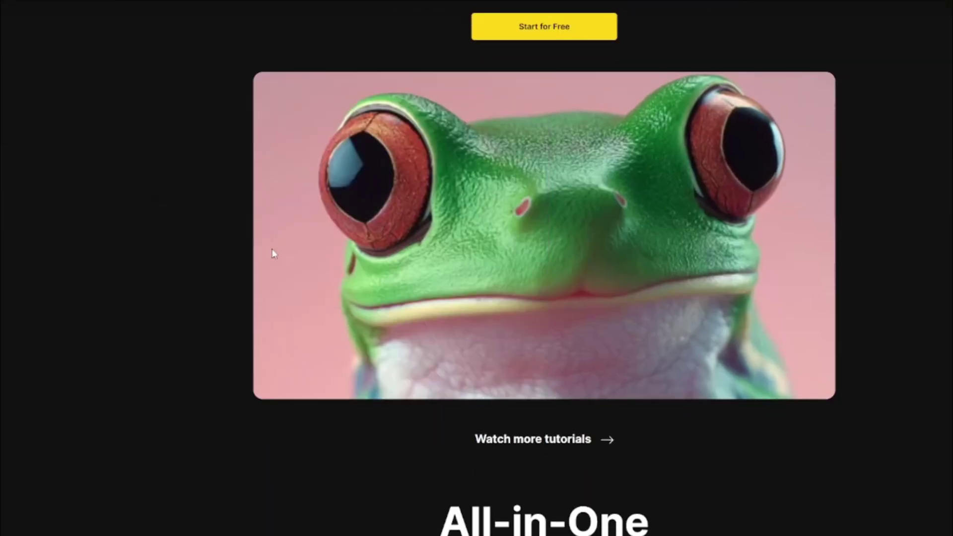
scroll(516, 240, down, 5)
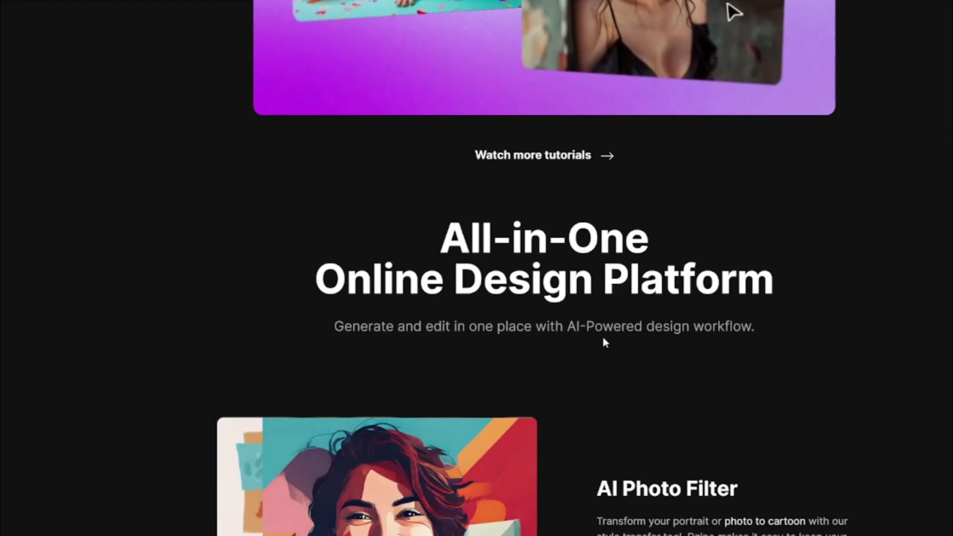
scroll(606, 340, down, 5)
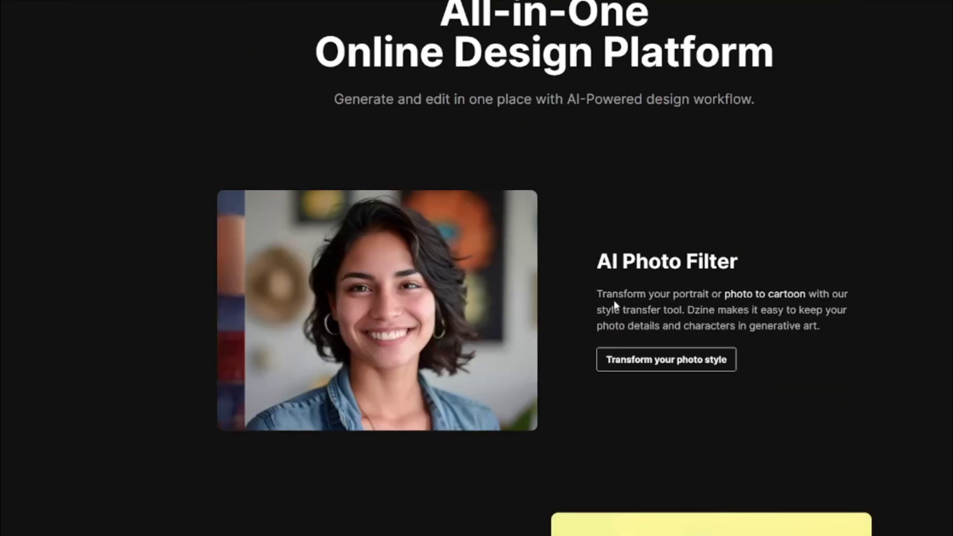
scroll(604, 304, down, 6)
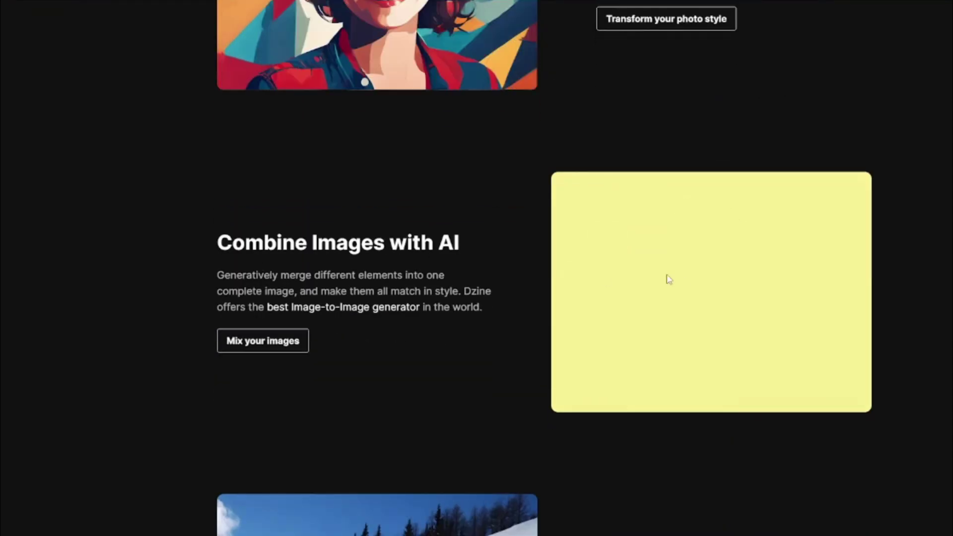
scroll(254, 304, down, 6)
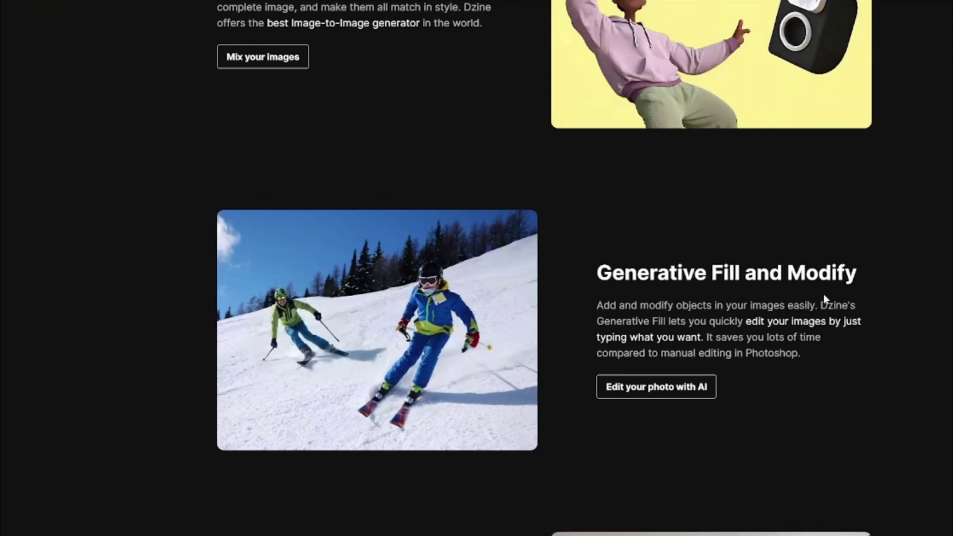
scroll(335, 291, down, 20)
scroll(305, 268, down, 10)
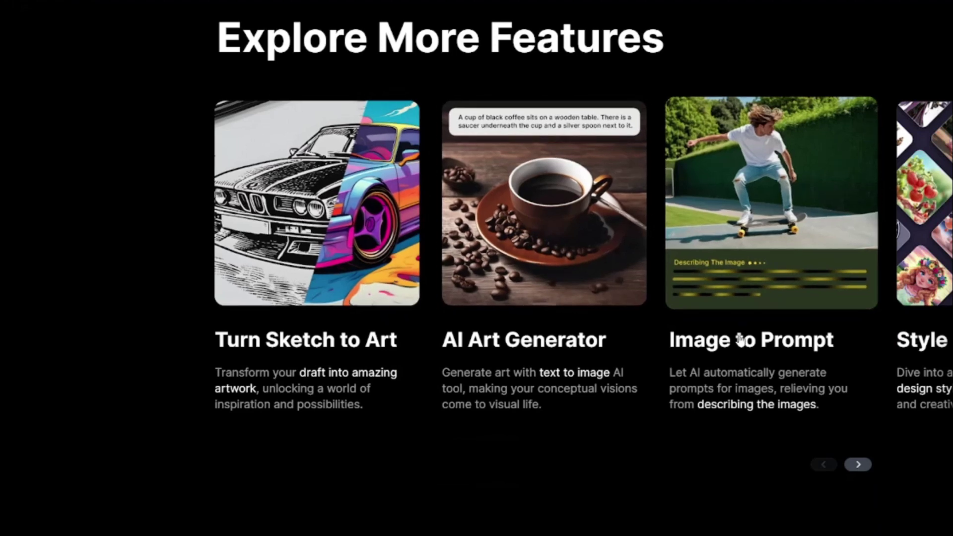
click(858, 465)
click(858, 464)
click(858, 465)
click(858, 465)
click(858, 464)
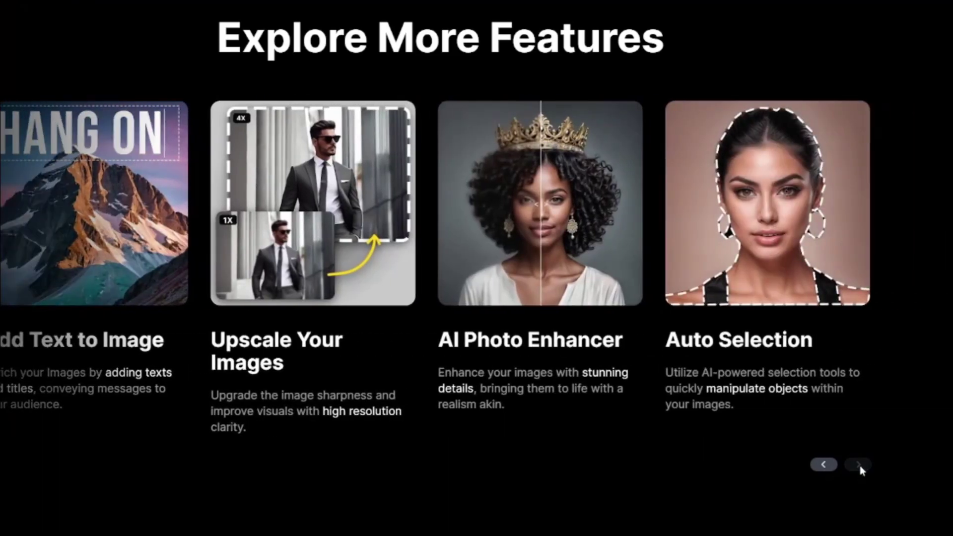
Step: Start for free from the landing page and sign in to Dzine with the listed Google account
scroll(859, 465, up, 15)
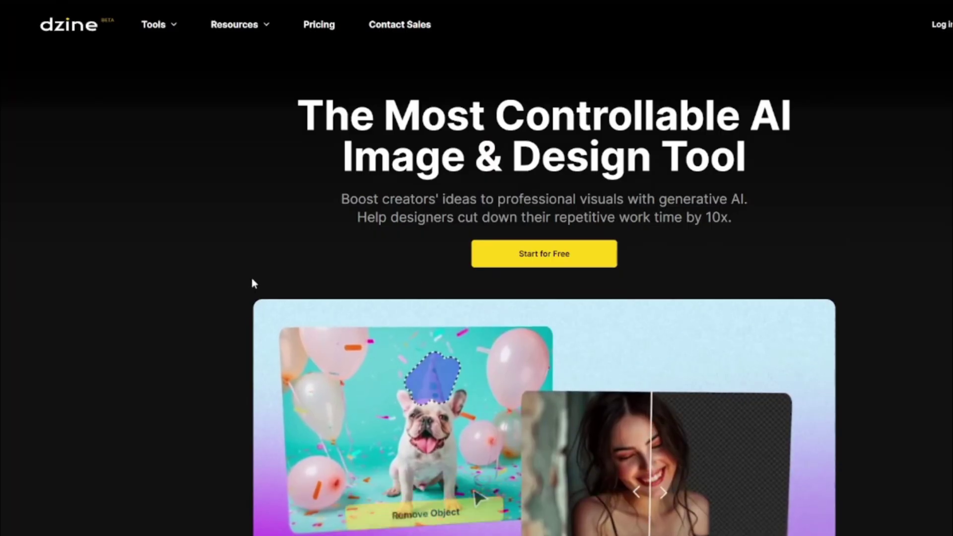
click(519, 254)
click(505, 201)
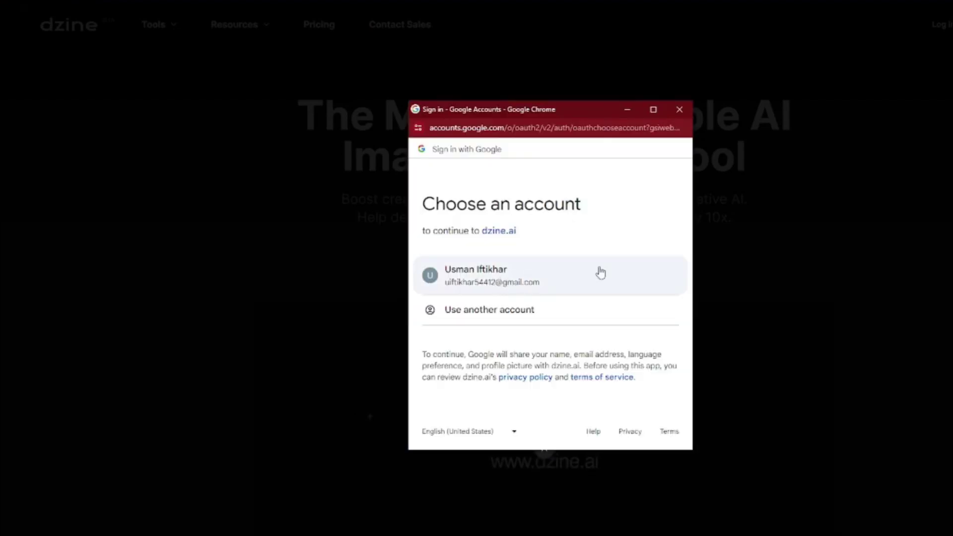
click(493, 282)
click(638, 351)
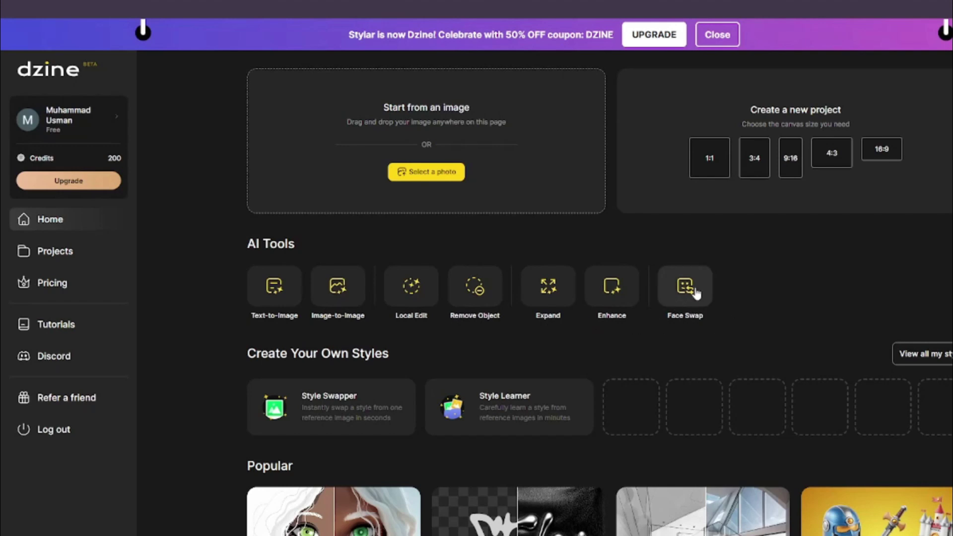
Step: Examine the home page's Popular, AI Portrait Filter, AI Design Sketch, Change Clothes and Style Library sections
scroll(193, 208, down, 5)
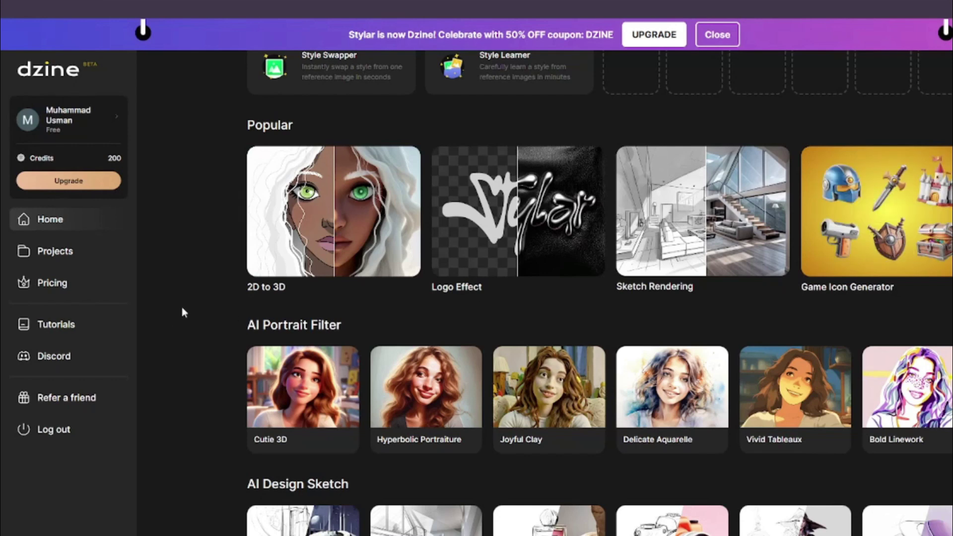
scroll(200, 296, down, 2)
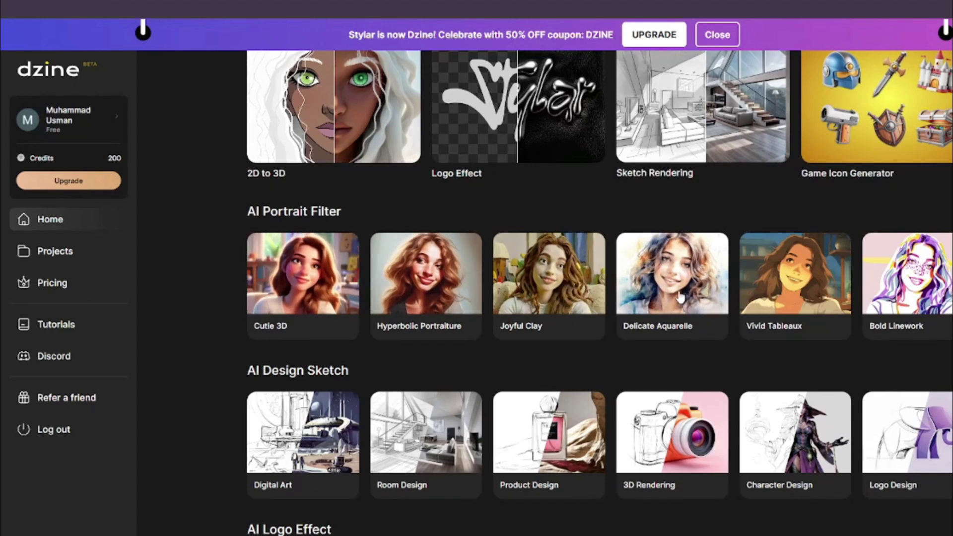
scroll(192, 295, down, 15)
scroll(192, 295, up, 6)
scroll(191, 295, up, 3)
scroll(190, 294, down, 14)
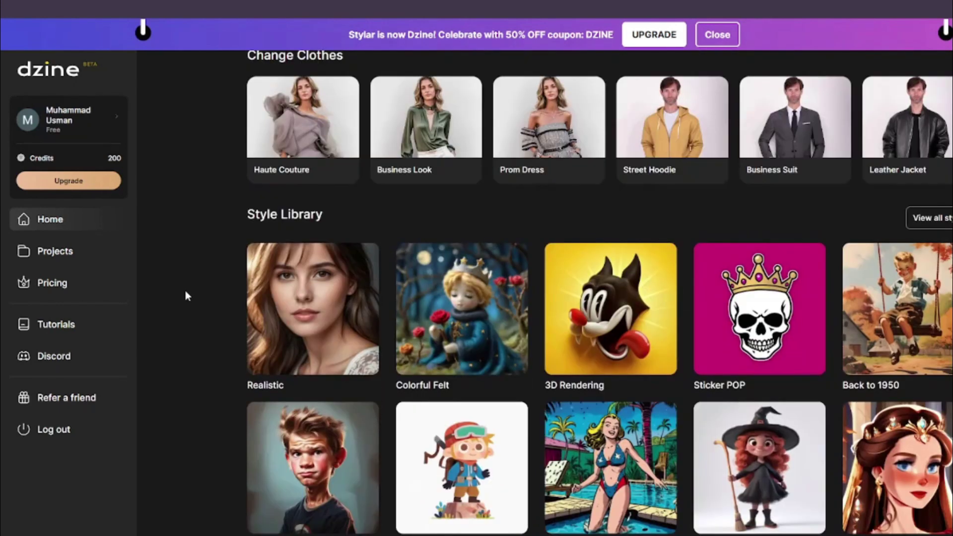
scroll(180, 300, down, 1)
scroll(180, 302, up, 1)
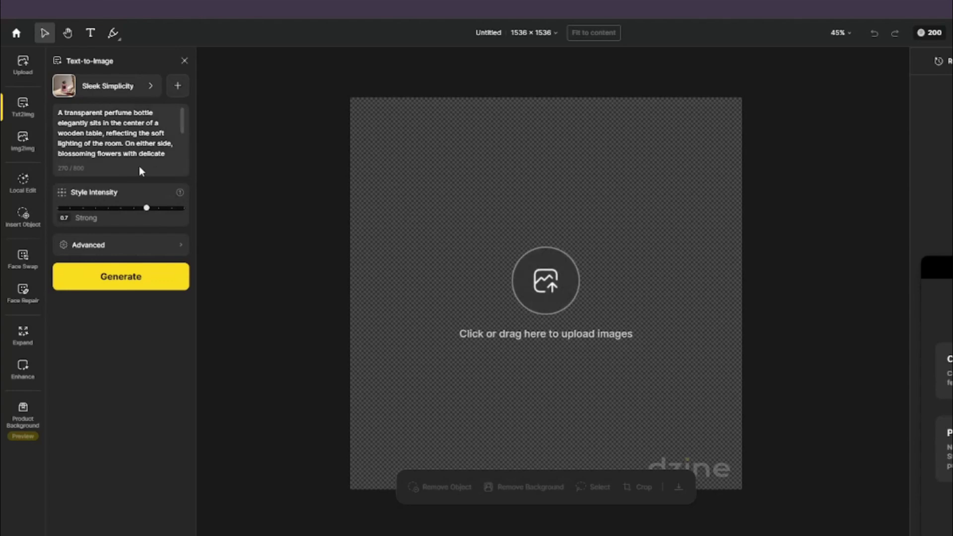
Step: Set the Text-to-Image style to Stable Diffusion 3 from the full style library
scroll(129, 147, down, 3)
scroll(128, 147, up, 3)
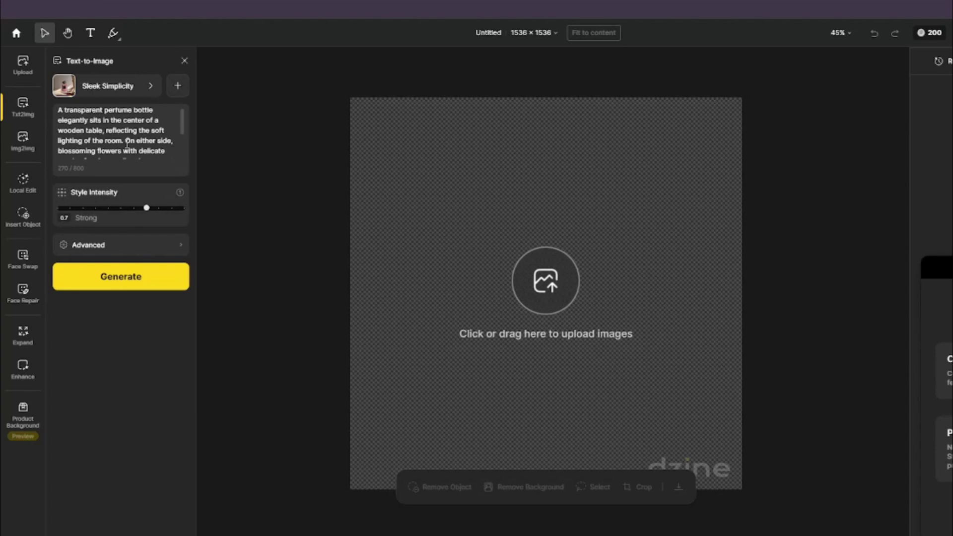
click(126, 89)
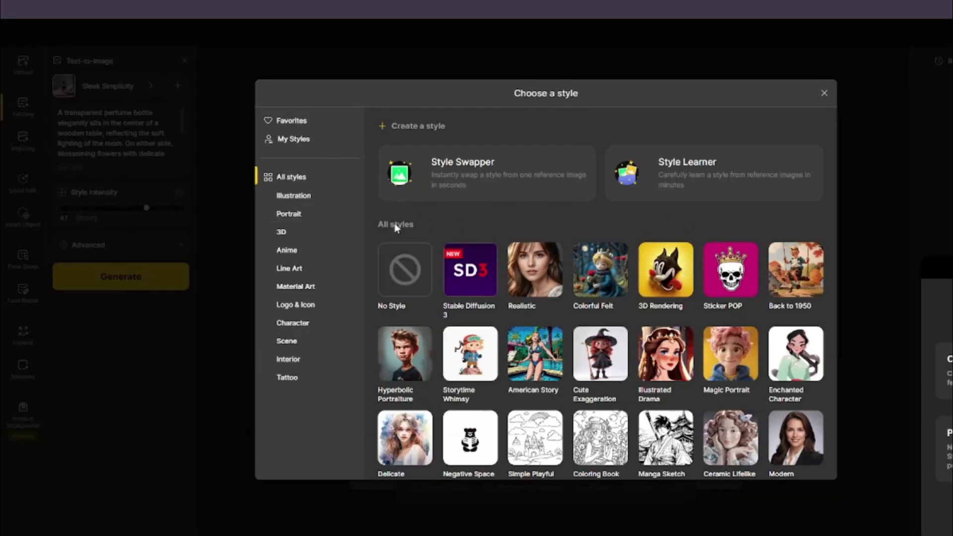
scroll(396, 227, down, 15)
scroll(594, 329, down, 15)
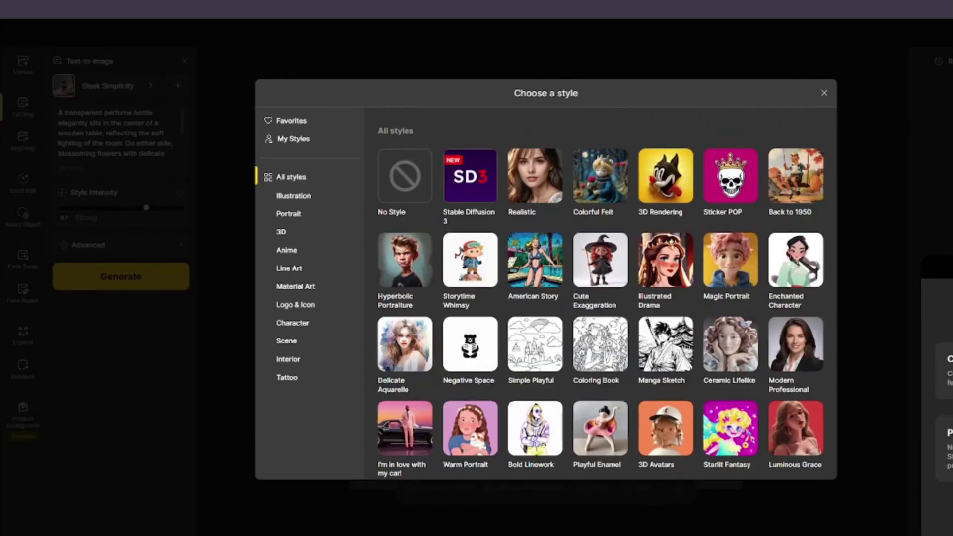
scroll(594, 329, up, 2)
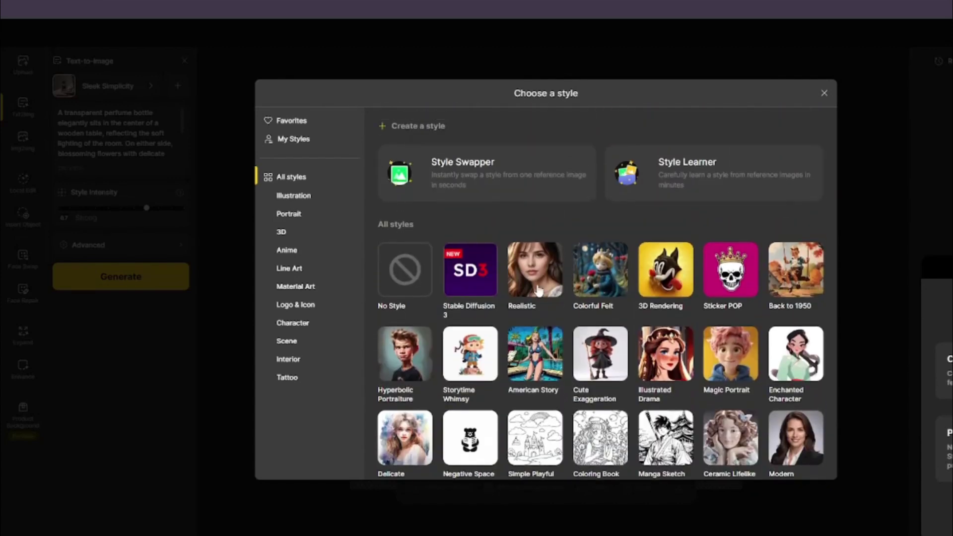
click(470, 289)
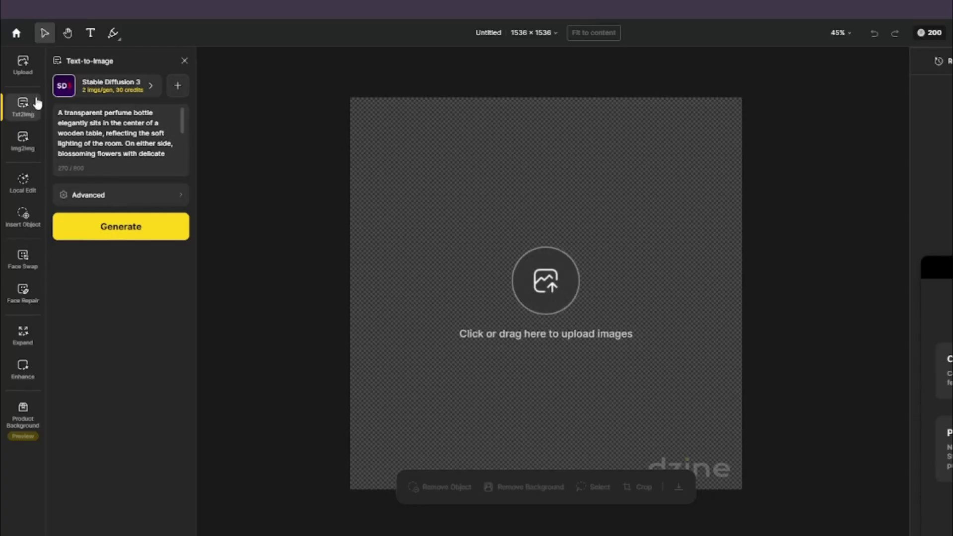
Step: Replace the sample prompt with a detailed "Portrait of an elderly gardener with a serene smile, surrounded by blooming flowers, golden hour glow, DSLR, ultra quality" description
drag(166, 157, 147, 218)
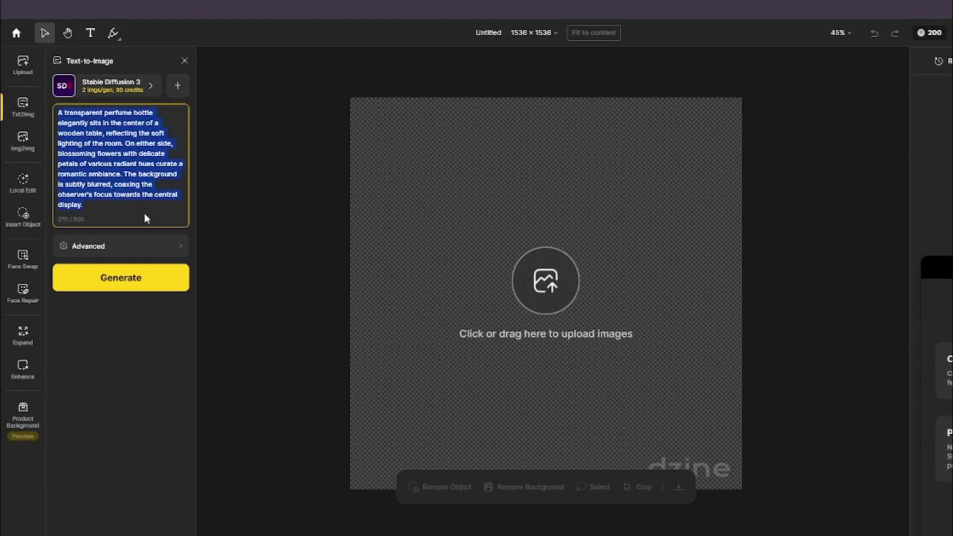
key(BackSpace)
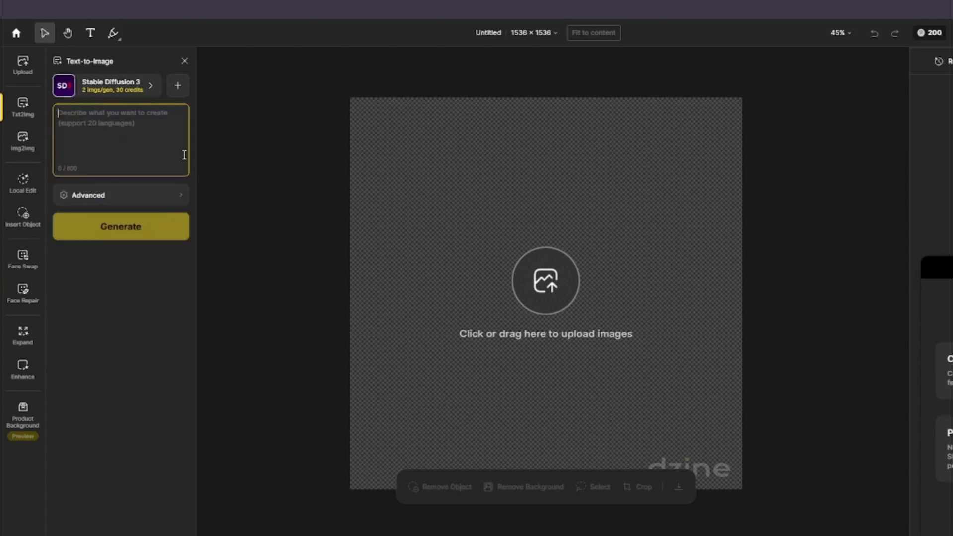
text(Portrait of an elderly gardener with a serene smile, surrounded by blooming flowers, golden hour glow, DSLR, ultra quality, sharp focus, tack sharp, dof, film grain, Canon EOS R5, crystal clear, 8K UHD, highly detailed flowers and gardening tools, high detailed gentle expression and weathered hands.)
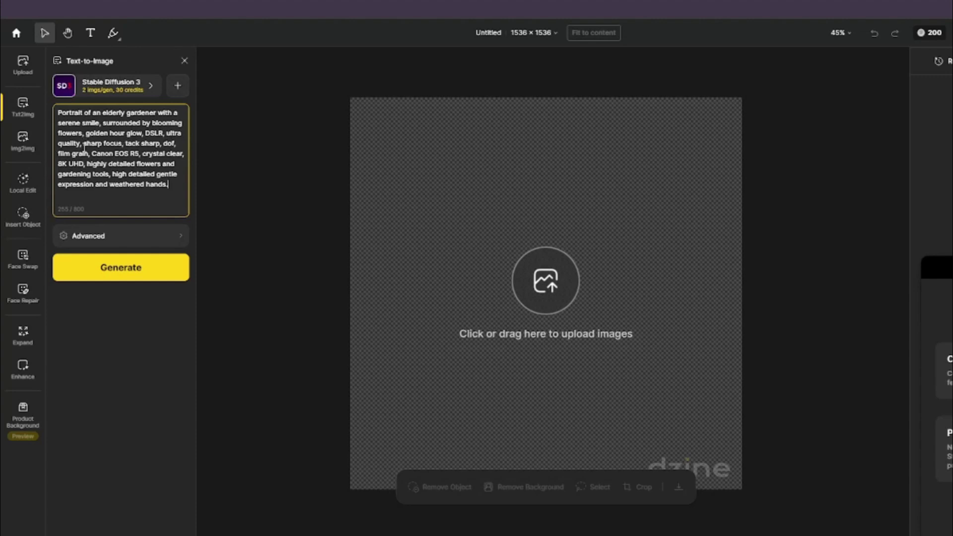
drag(83, 148, 177, 183)
click(176, 183)
Step: Add an advanced negative prompt excluding poorly rendered hands, low resolution, blurry image, oversaturated, bad anatomy, signature, watermark, extra fingers and malformed limbs
click(177, 241)
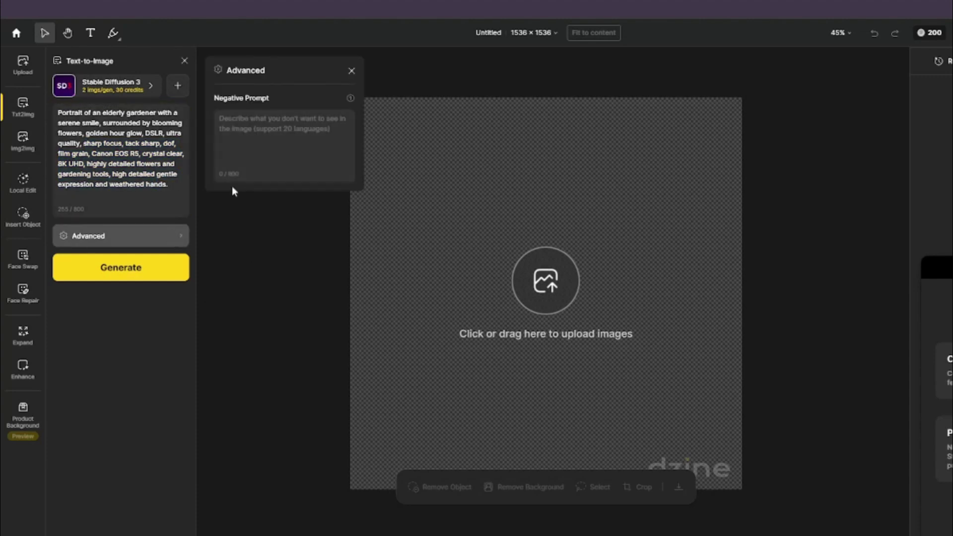
click(260, 120)
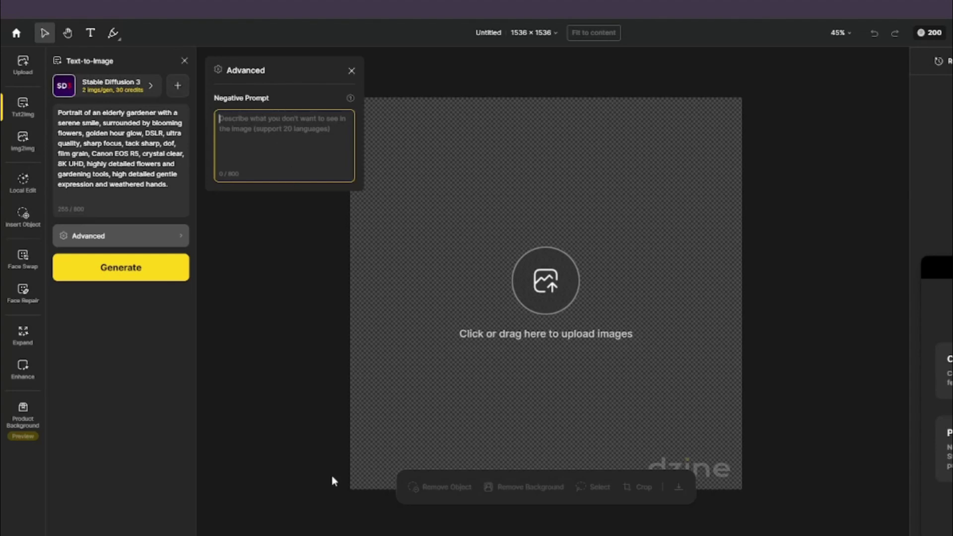
text(poorly rendered hands, low resolution, blurry image, oversaturated, bad anatomy, signature, watermark, username, error, missing limbs, error, out of frame, extra fingers, mutated hands, poorly drawn hands, malformed limbs, missing arms, missing legs, extra arms, extra legs, fused fingers, too many fingers, long neck,)
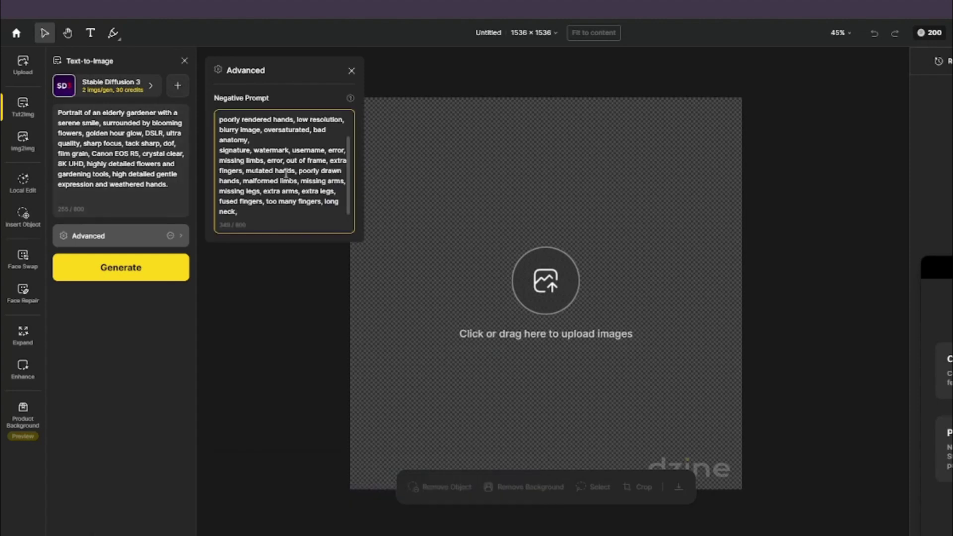
click(352, 71)
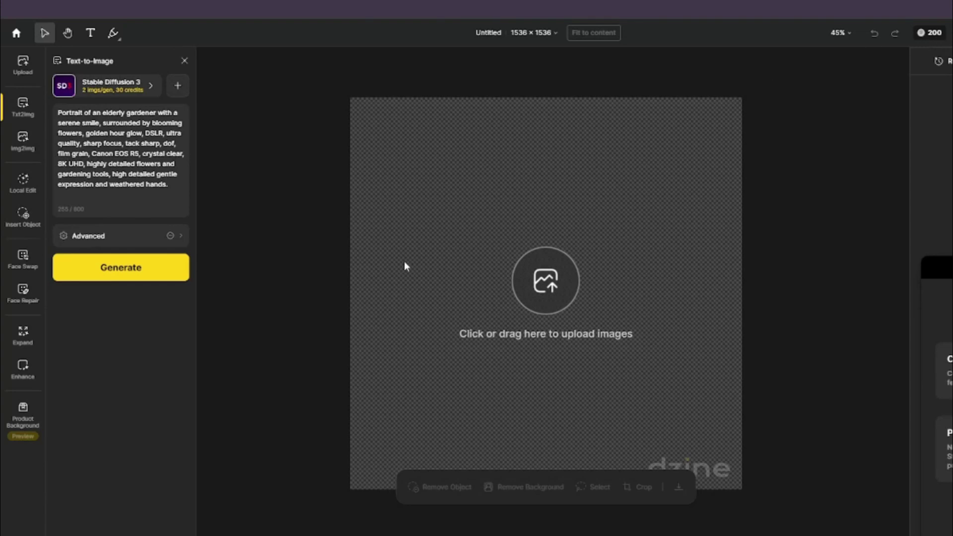
Step: Generate the elderly gardener images and open the first result for viewing
click(121, 276)
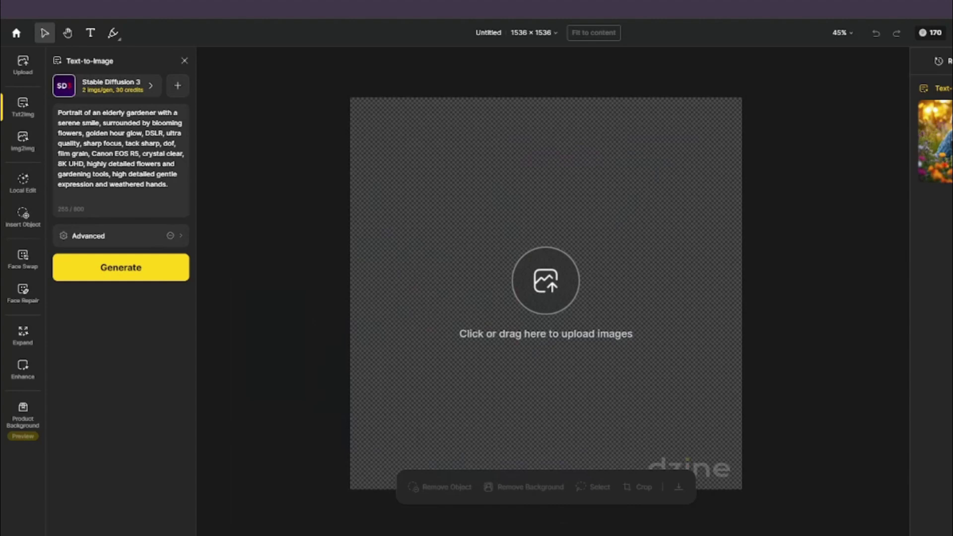
click(937, 142)
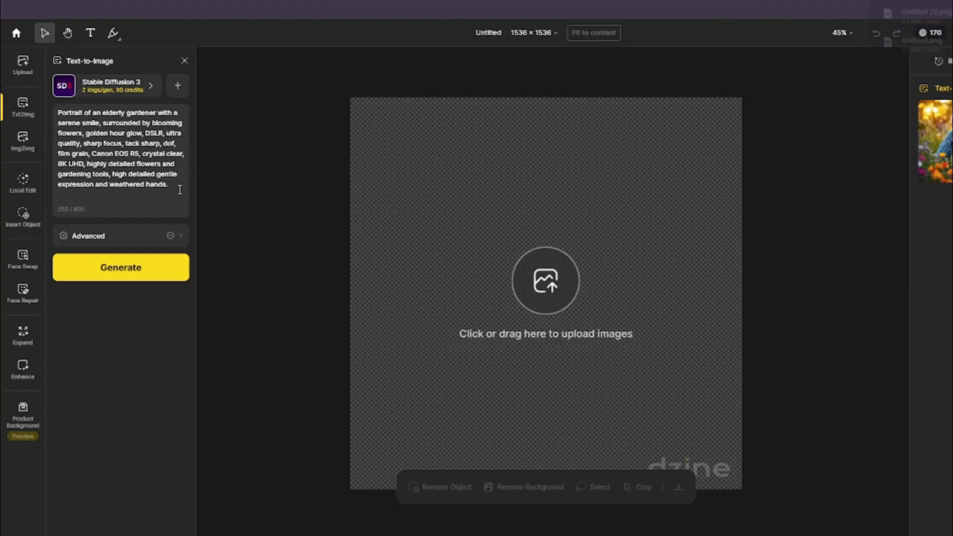
Step: Replace the prompt with "Portrait of a young artisan focused on crafting pottery, soft natural light from a nearby window, DSLR, ultra quality" plus details, and generate images
click(83, 119)
key(ctrl+a)
text(Portrait of a young artisan focused on crafting pottery, soft natural light from a nearby window, DSLR, ultra quality, sharp focus, tack sharp, dof, film grain, Canon EOS R5, crystal clear, 8K UHD, highly detailed pottery wheel and clay, high detailed concentration and hand movements)
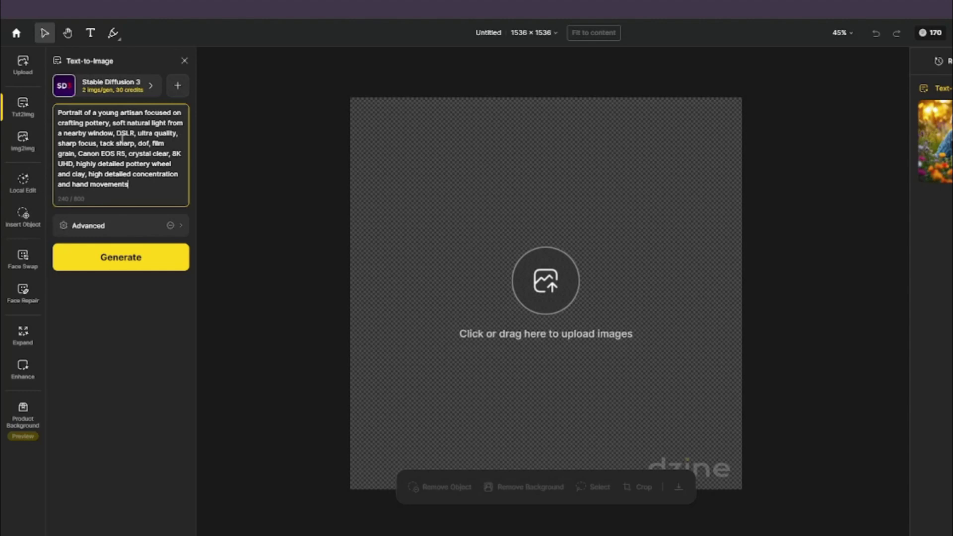
click(149, 211)
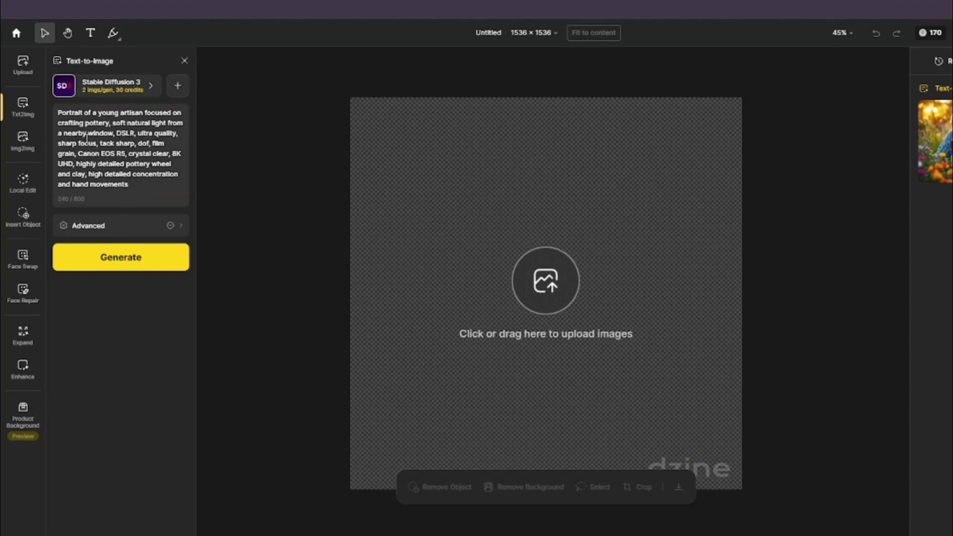
click(140, 261)
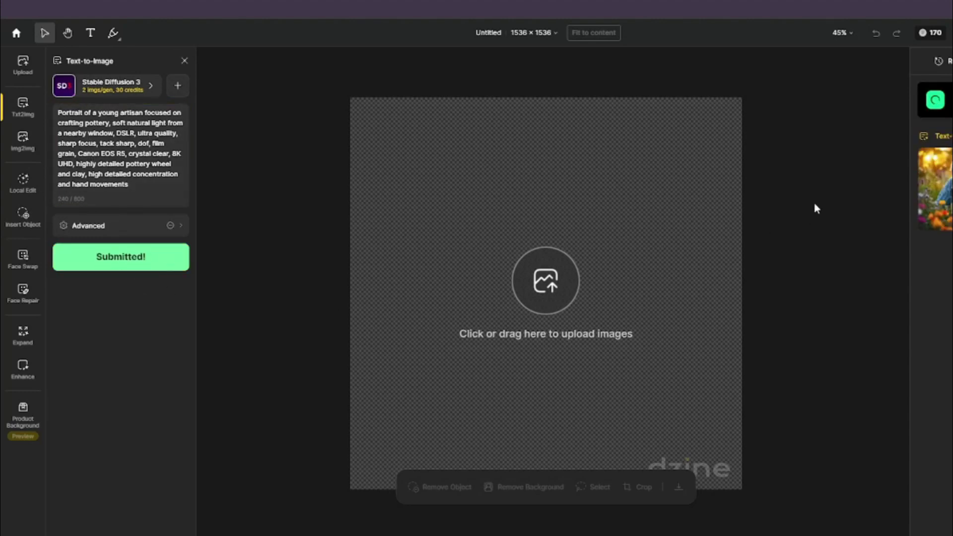
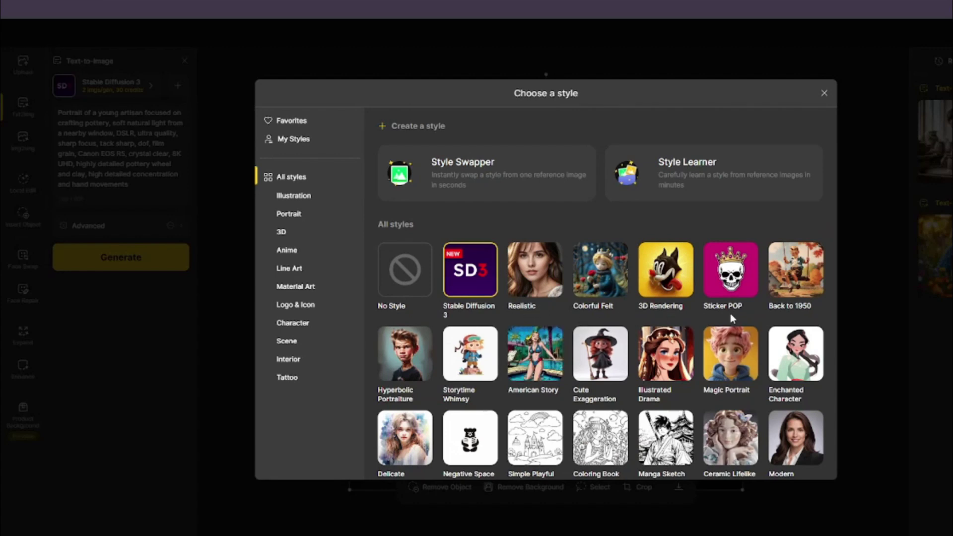
Step: Browse the full style gallery and choose the Cute Exaggeration style for text-to-image generation
scroll(524, 346, down, 1)
scroll(523, 346, down, 9)
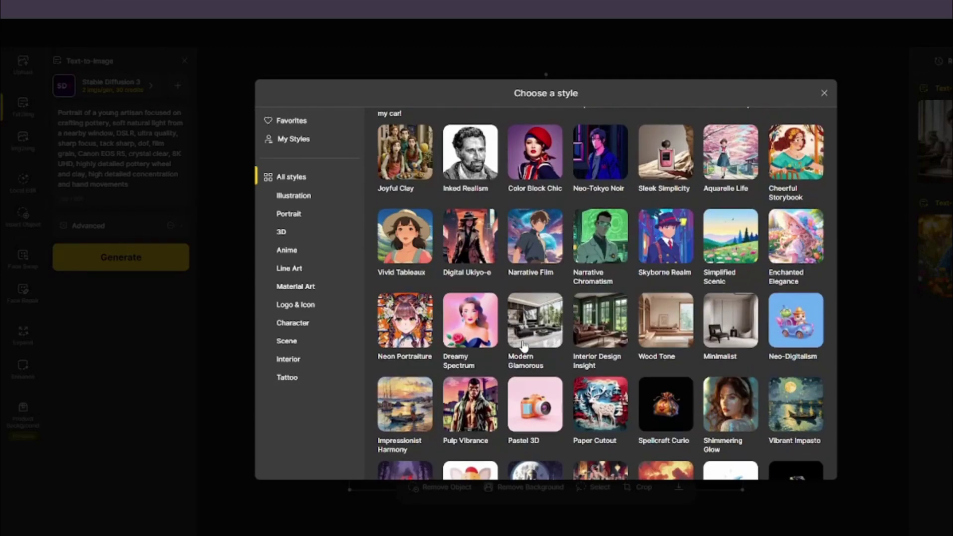
scroll(524, 346, up, 10)
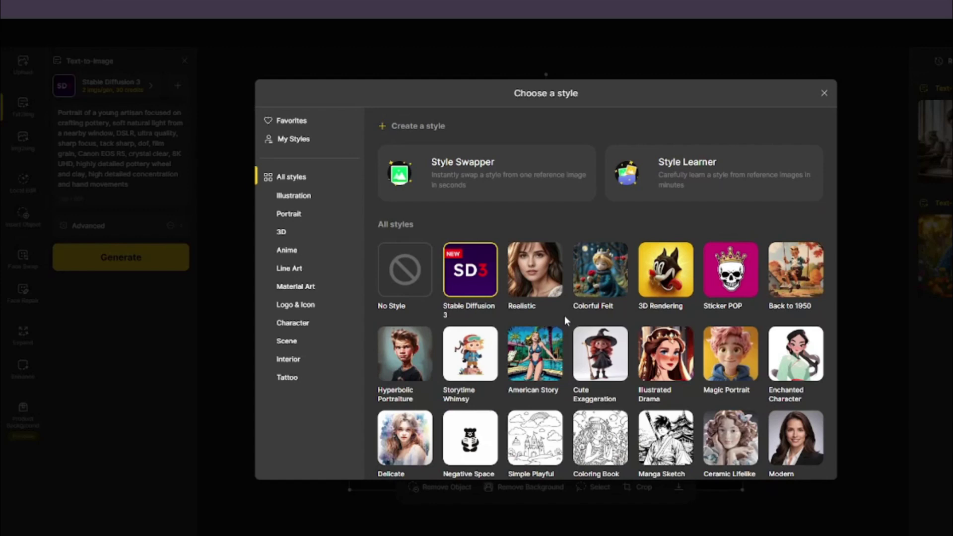
scroll(565, 314, down, 3)
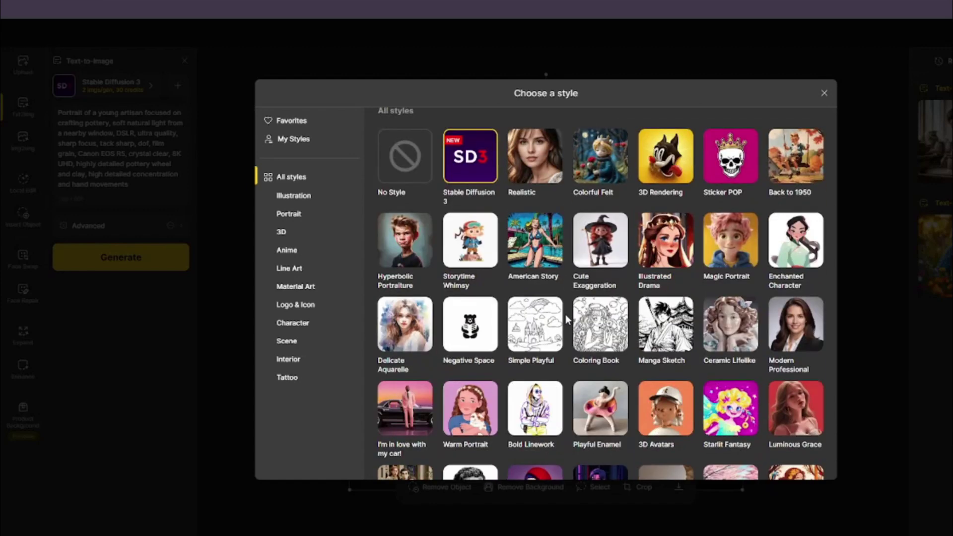
scroll(565, 313, down, 1)
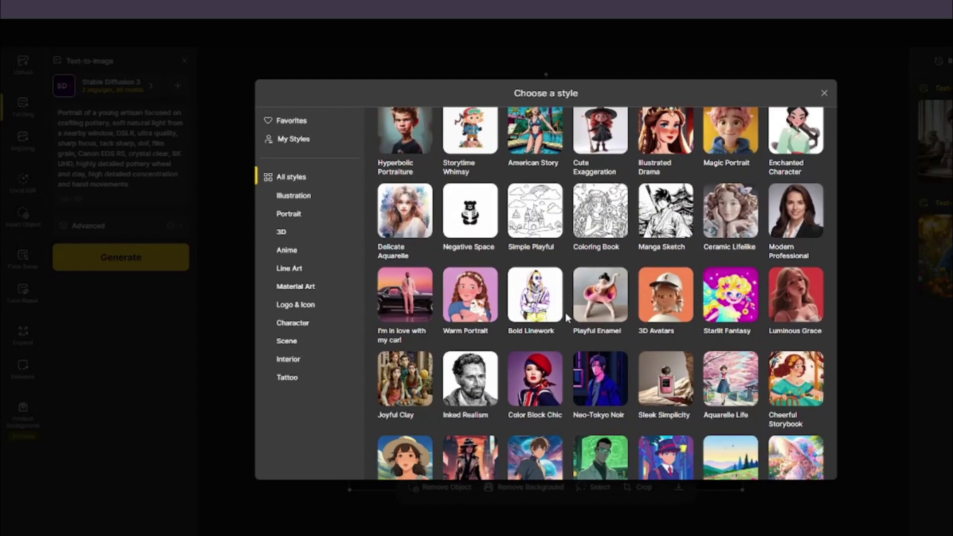
scroll(565, 312, up, 3)
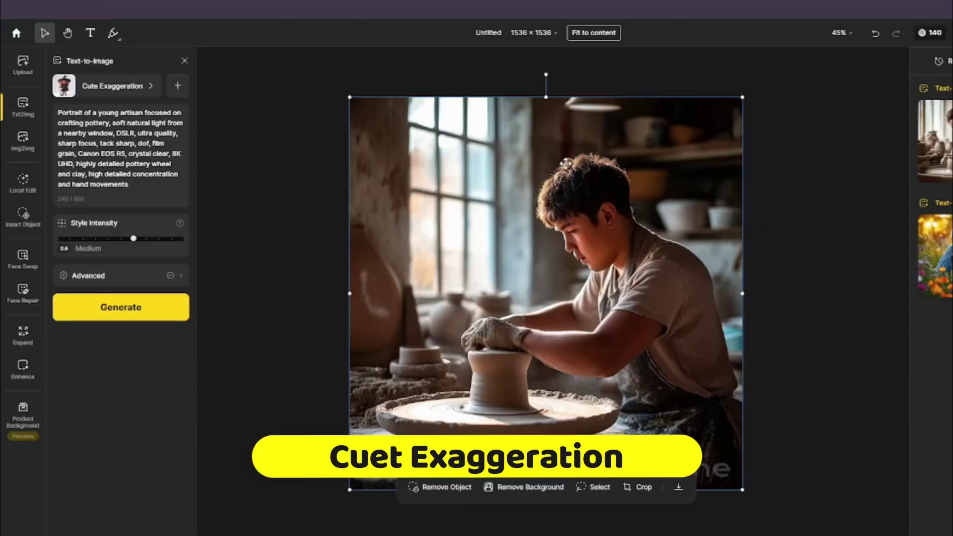
click(591, 292)
Step: Replace the prompt with "A young child with enormous, sparkling eyes, a wide grin showing tiny teeth, wearing a colorful polka-dot outfit", plus floating balloons and confetti
drag(156, 200, 59, 108)
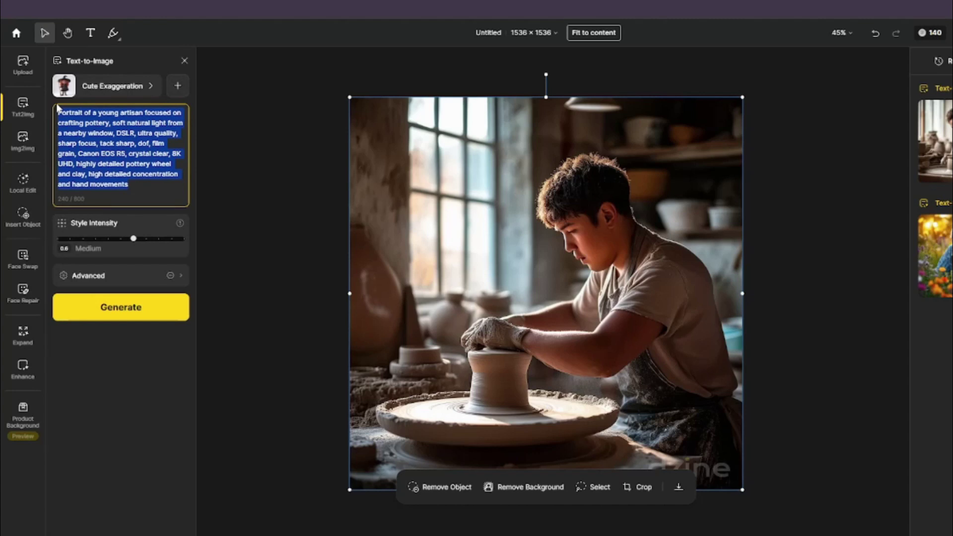
key(BackSpace)
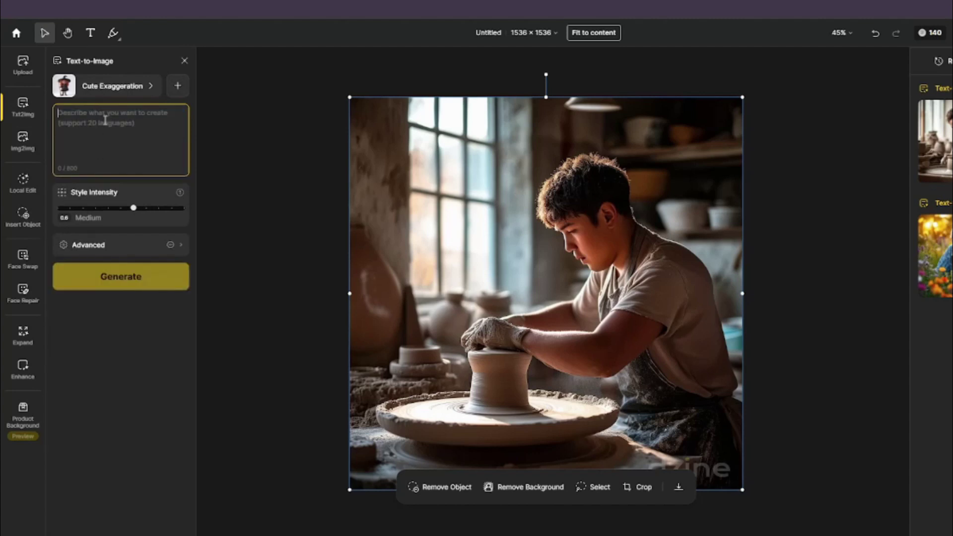
text(A young child with enormous, sparkling eyes, a wide grin showing tiny teeth, wearing a colorful polka-dot outfit, surrounded by a playful background of floating balloons and confetti.)
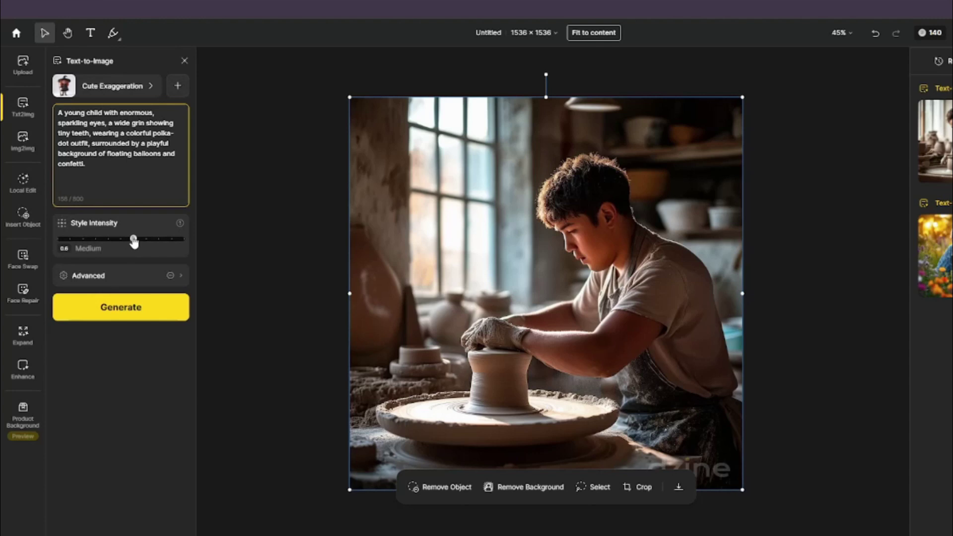
Step: Review the advanced negative prompt and generate the polka-dot child images
click(151, 281)
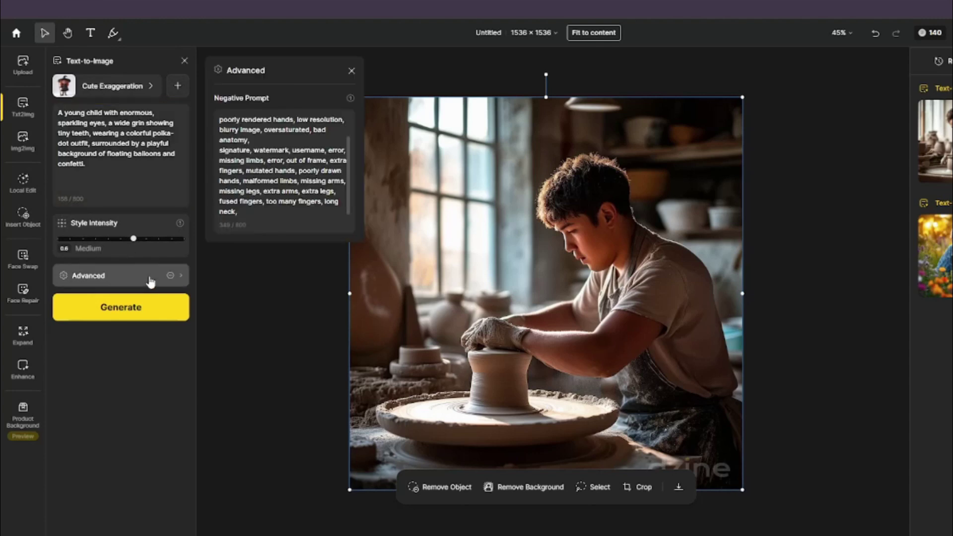
click(350, 71)
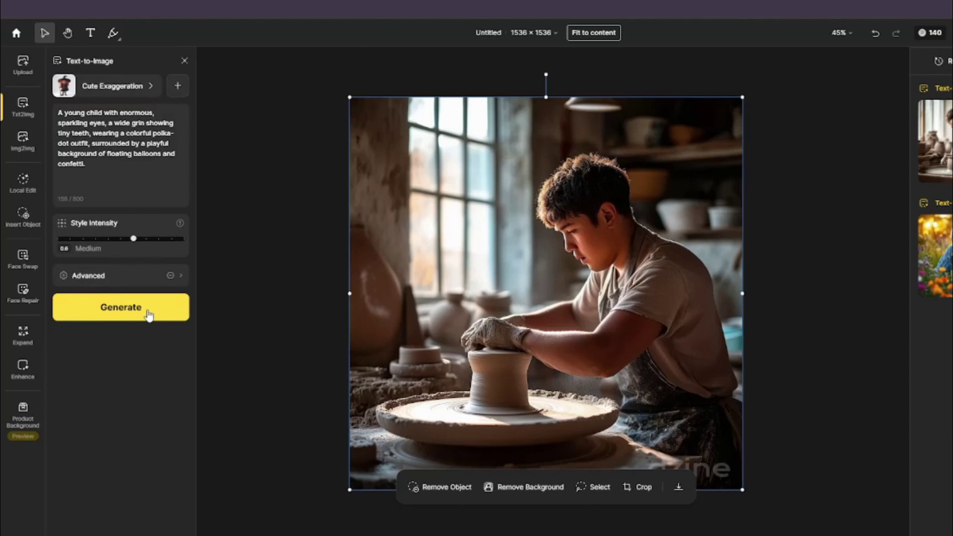
click(150, 316)
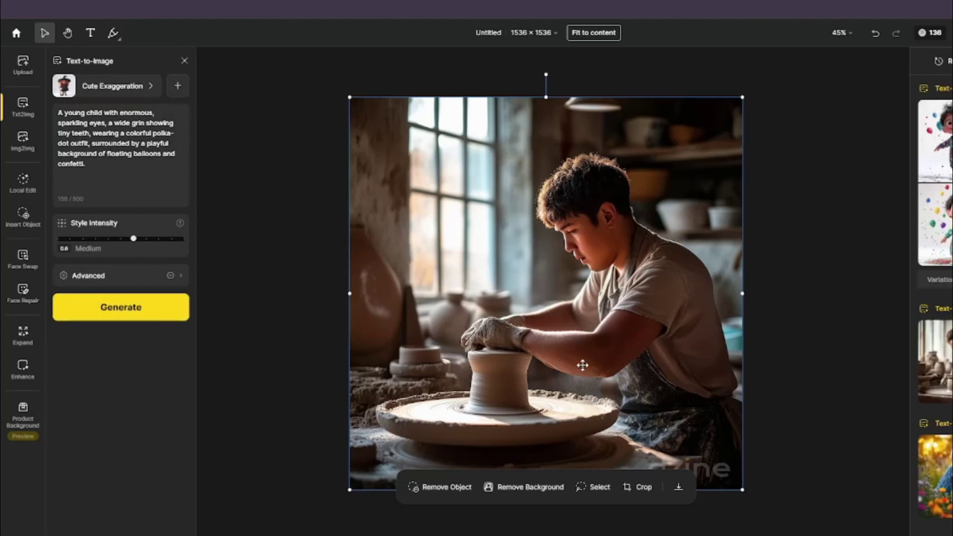
Step: Preview both generated child images and place the first one on the canvas
mouse_move(938, 171)
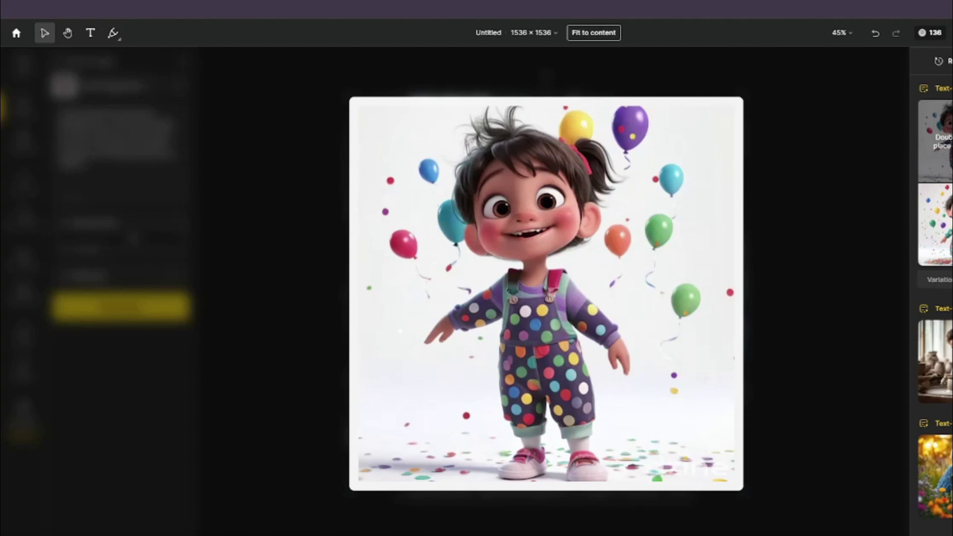
mouse_move(935, 223)
double_click(937, 142)
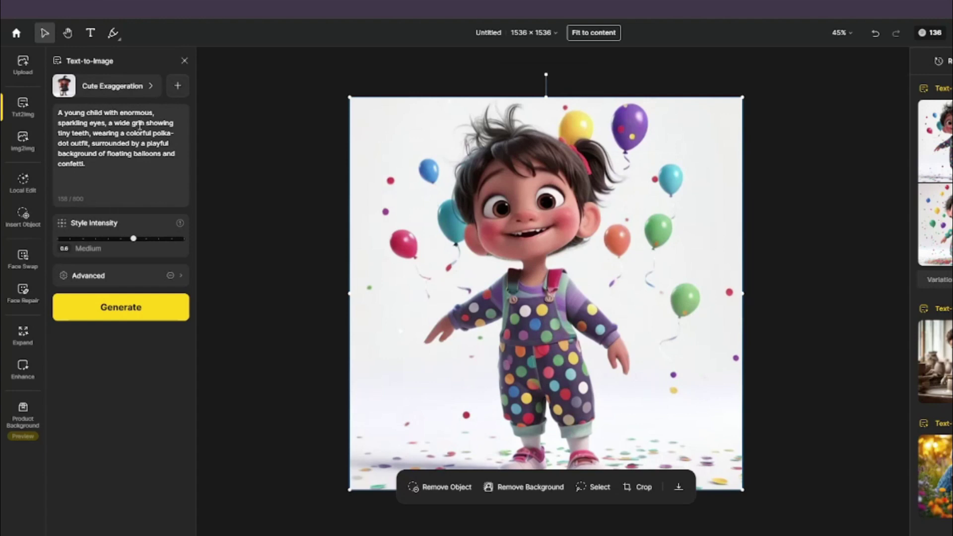
mouse_move(945, 160)
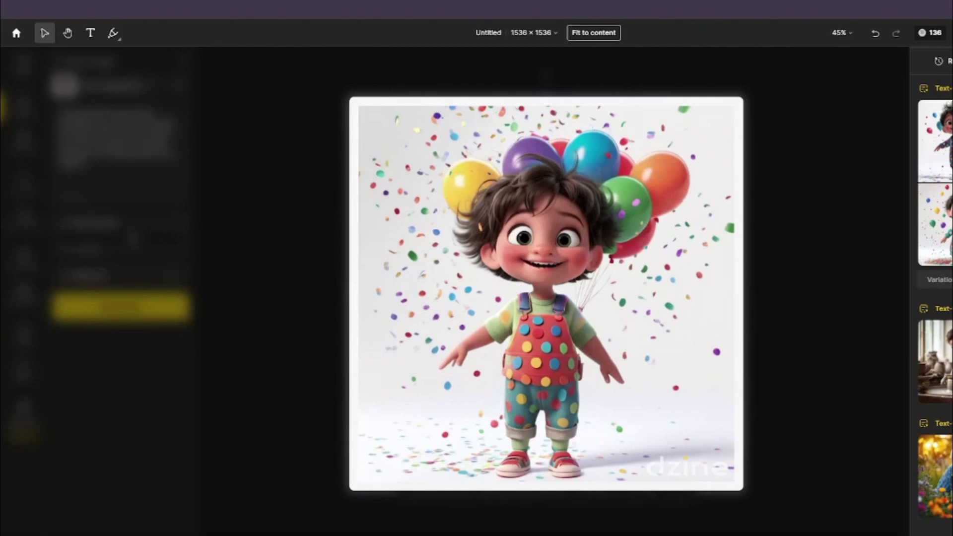
mouse_move(943, 226)
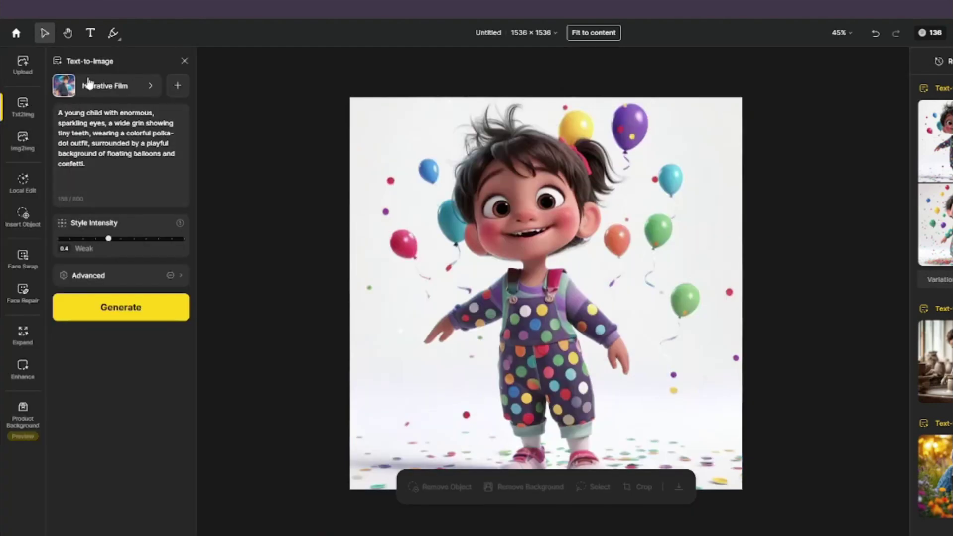
Step: Choose the Narrative Film style for text-to-image generation
click(89, 85)
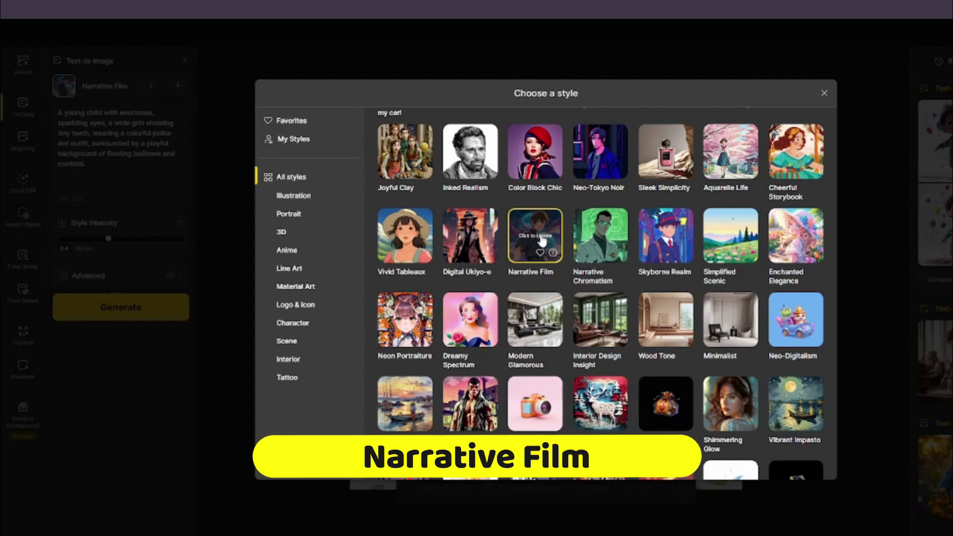
click(823, 94)
Step: Replace the prompt with "A high school girl with long, flowing hair, blushing and looking away, wearing a traditional school uniform with a skirt and a sailor collar."
click(133, 181)
key(ctrl+a)
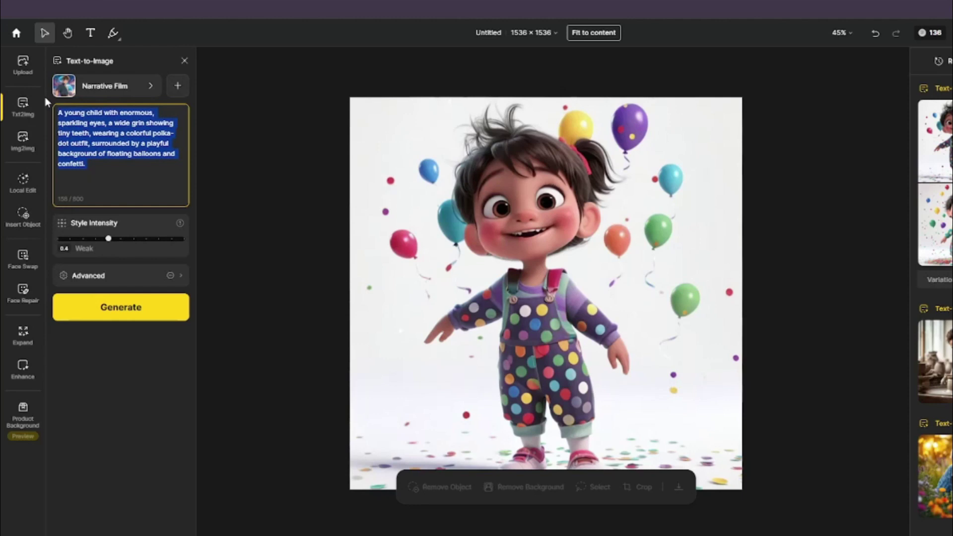
key(BackSpace)
text(A high school girl with long, flowing hair, blushing and looking away, wearing a traditional school uniform with a skirt and a sailor collar.)
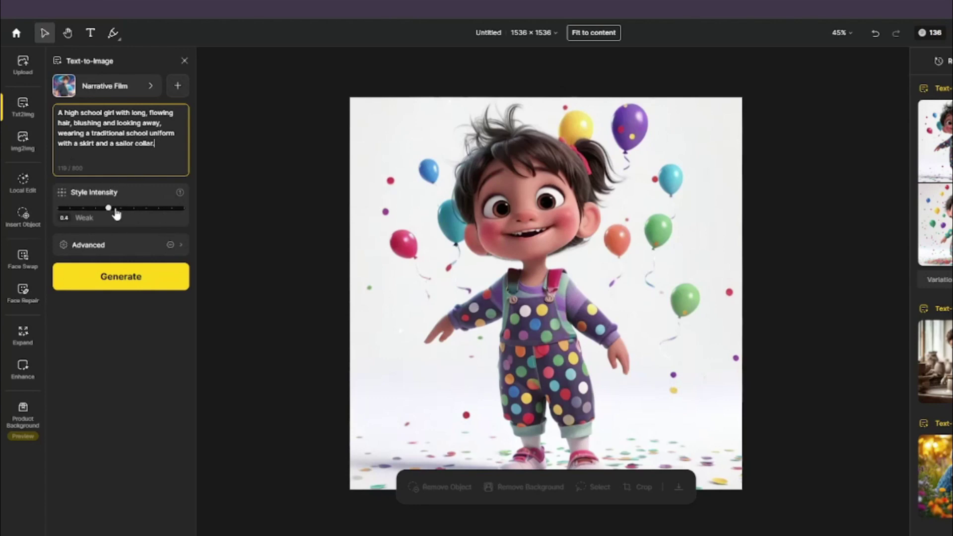
Step: Set the style intensity to 0.5, generate the school girl images and place the first result on the canvas
drag(115, 213, 120, 213)
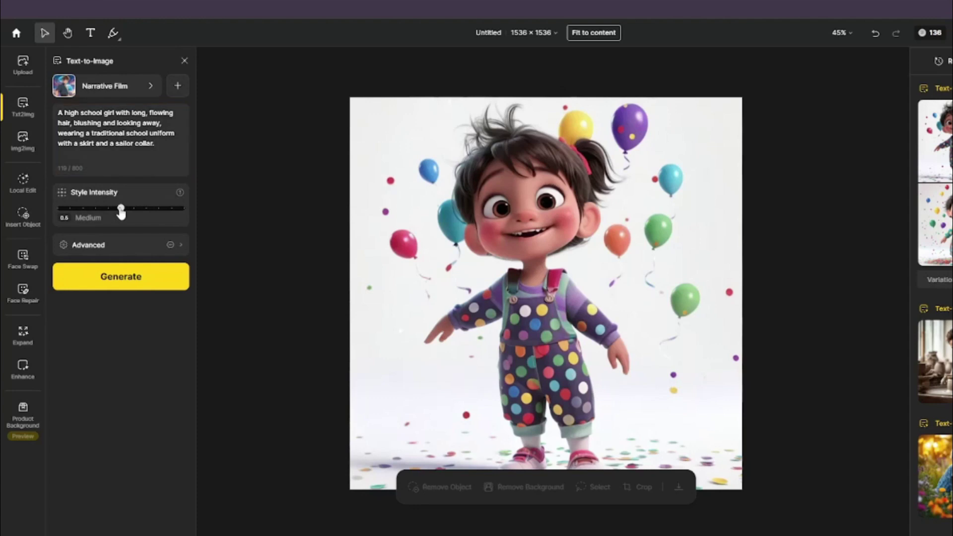
click(149, 276)
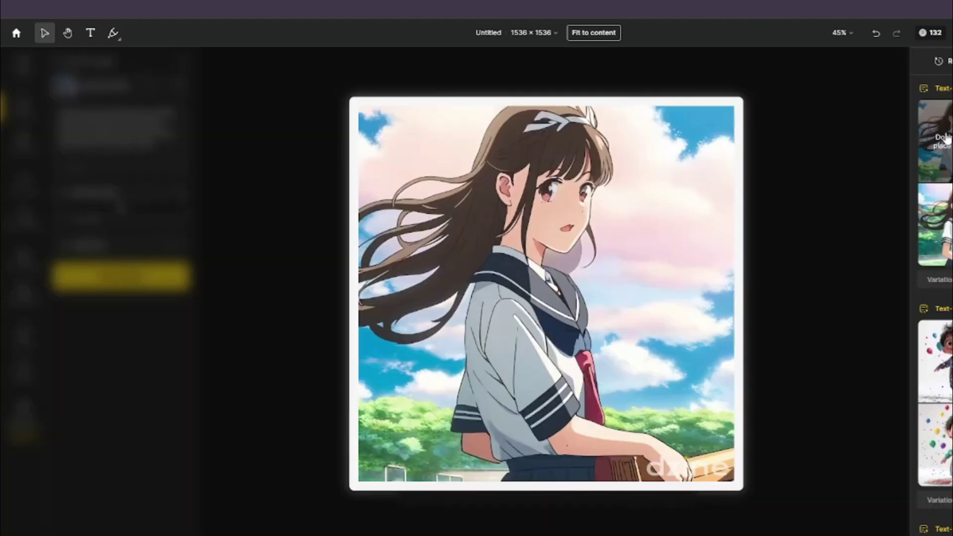
double_click(945, 139)
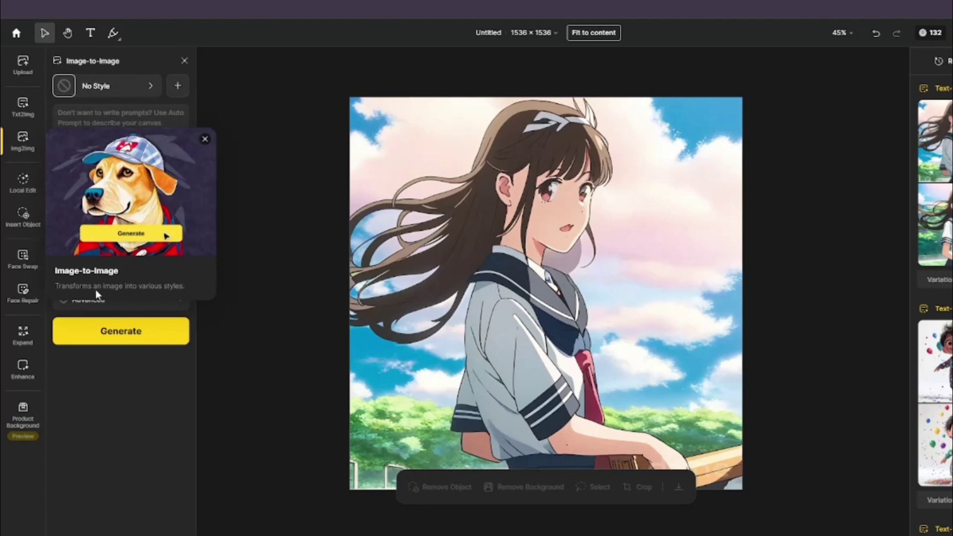
Step: Delete the anime girl image from the image-to-image canvas and upload the photo of the young man in an olive jacket
right_click(144, 192)
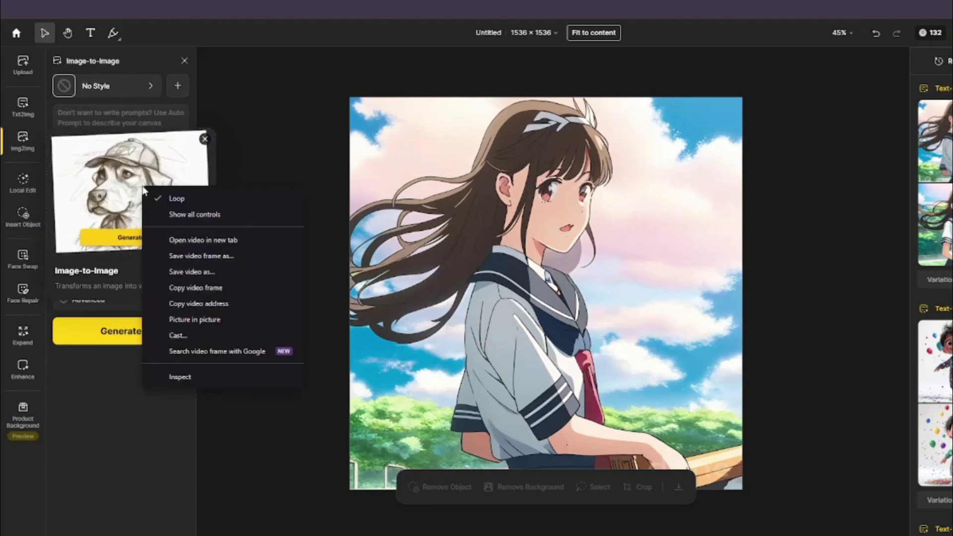
click(181, 266)
click(506, 347)
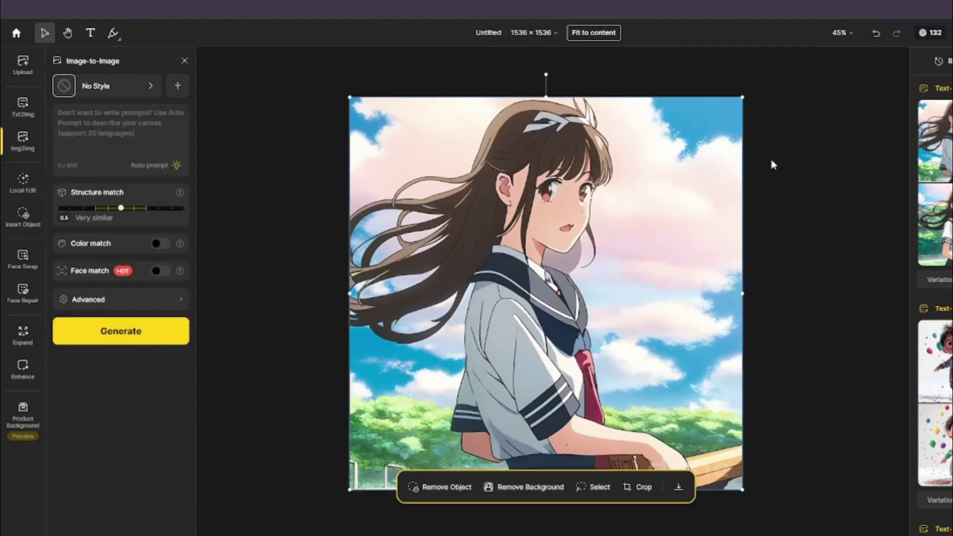
key(Delete)
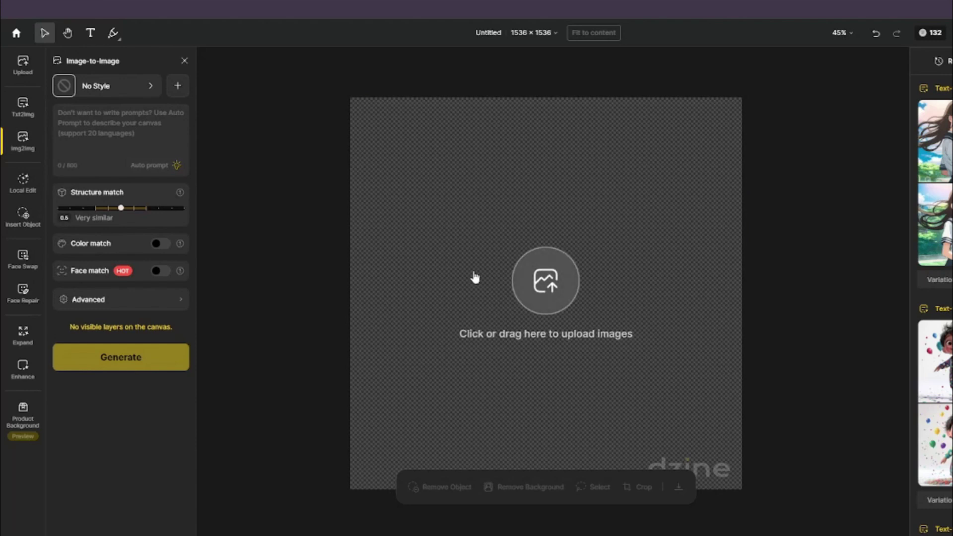
click(548, 282)
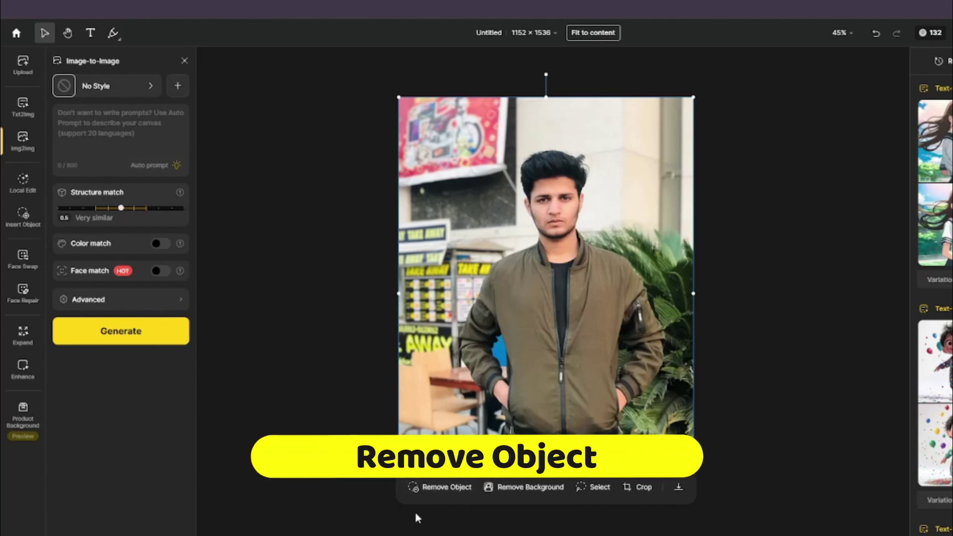
Step: Mask the wooden chair in the photo's lower-left corner with Remove Object, remove it and place the first result
click(440, 488)
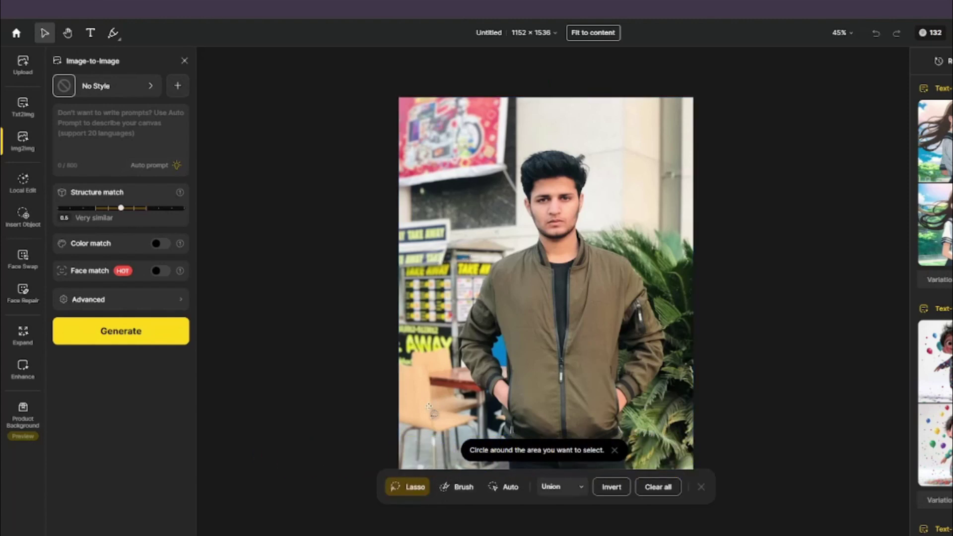
mouse_move(464, 418)
mouse_down()
mouse_move(425, 416)
mouse_move(404, 371)
mouse_move(399, 423)
mouse_move(449, 459)
mouse_move(480, 447)
mouse_move(469, 422)
mouse_move(429, 396)
mouse_move(437, 403)
mouse_up()
click(456, 486)
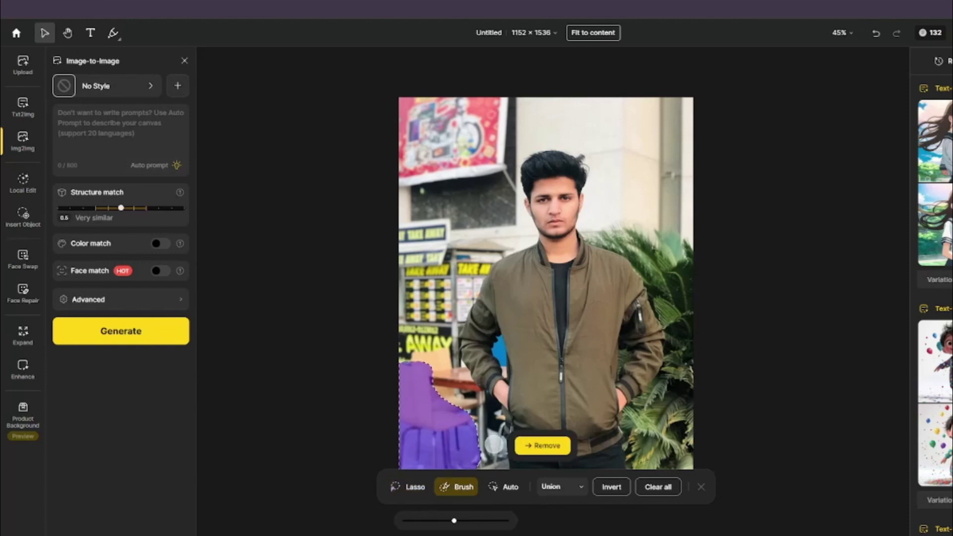
click(537, 447)
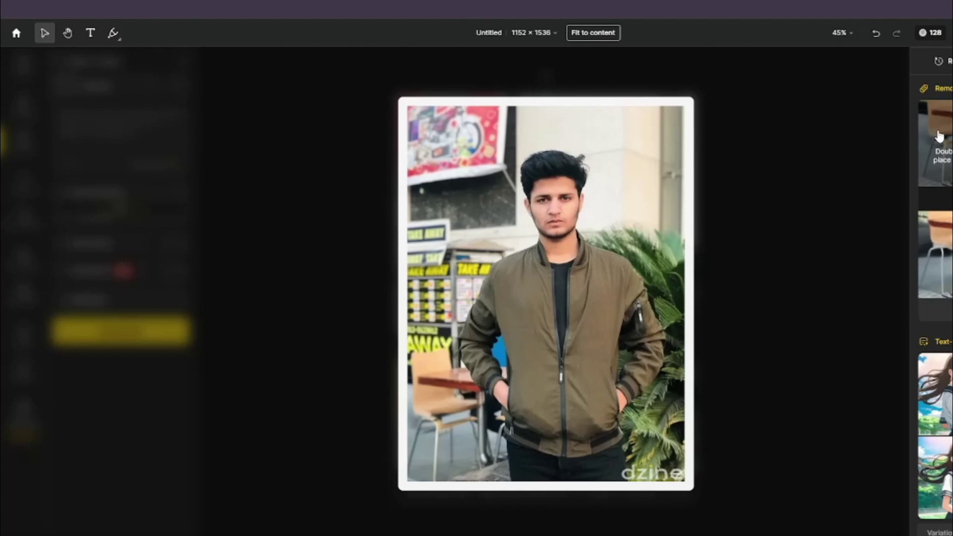
double_click(939, 136)
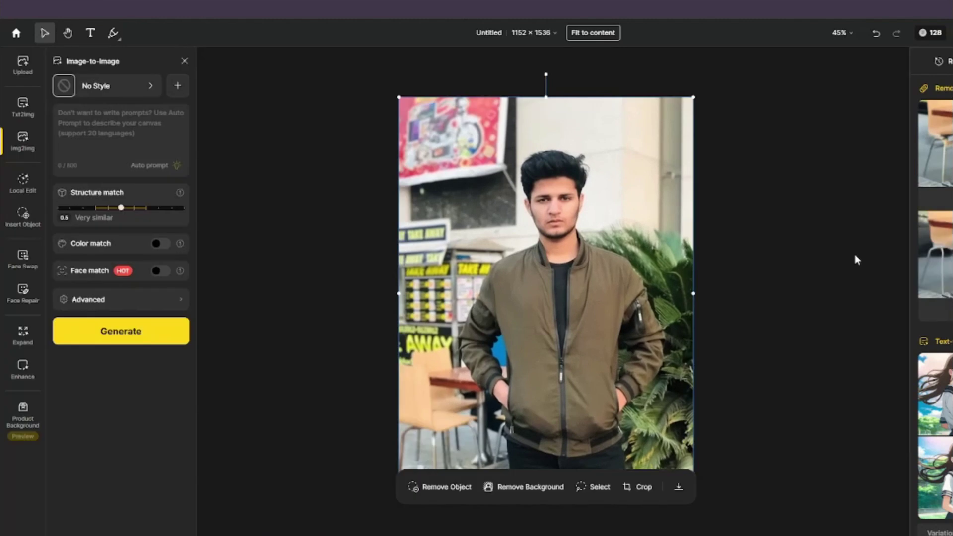
Step: Remove the background behind the young man and deselect the cutout
click(532, 491)
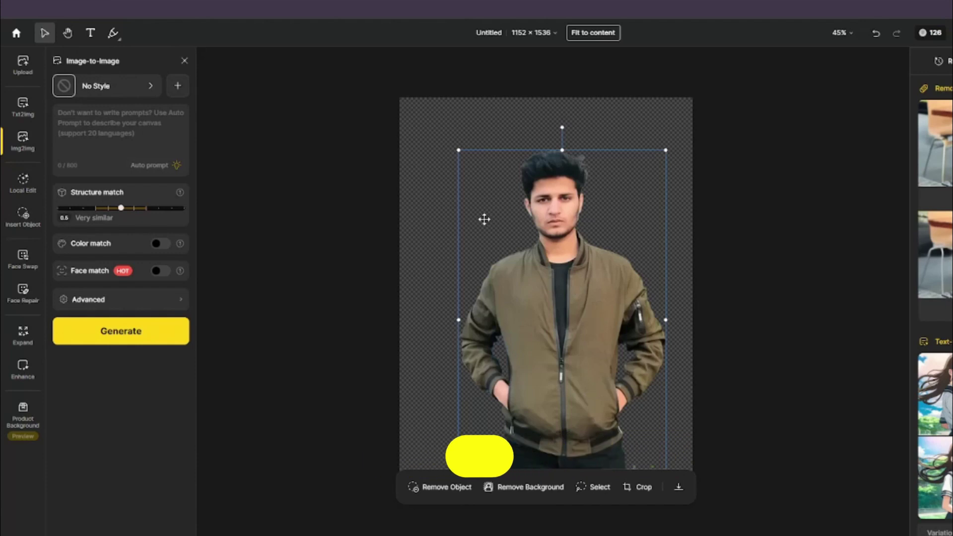
click(385, 222)
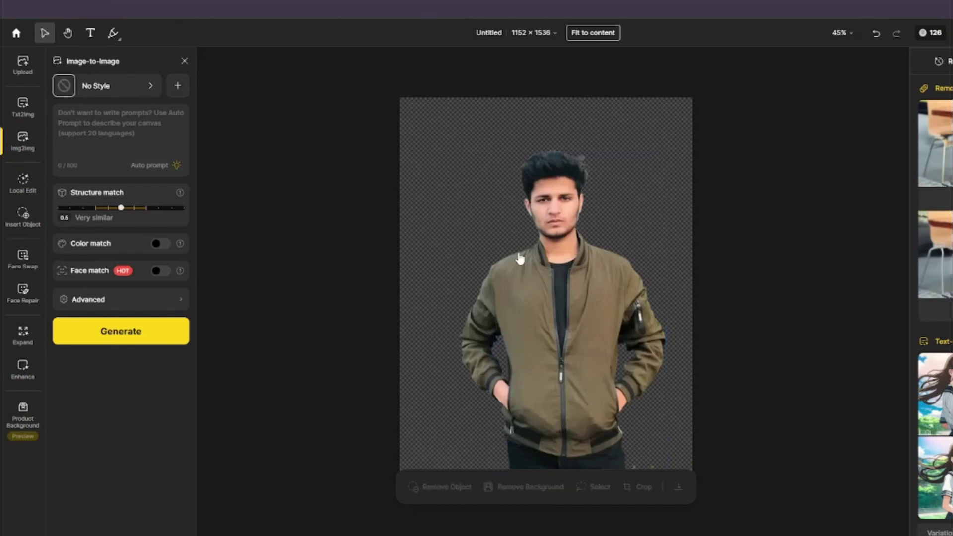
Step: Choose the Cute Exaggeration style for the image-to-image conversion of the portrait photo
click(178, 85)
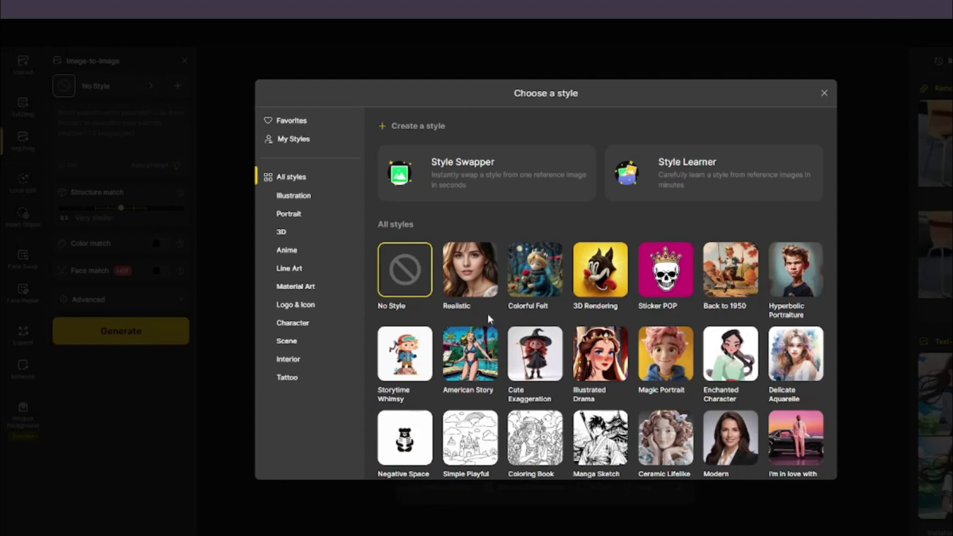
click(823, 94)
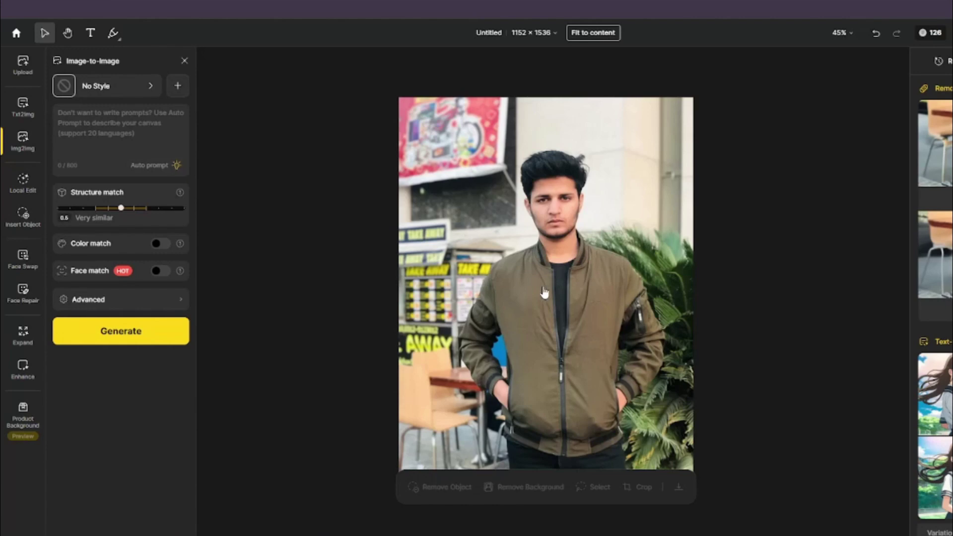
click(154, 92)
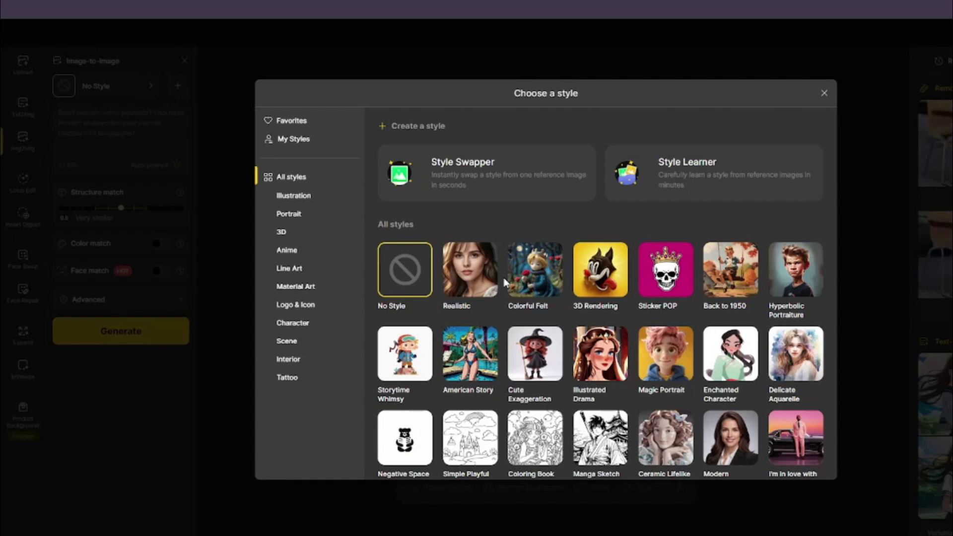
click(535, 353)
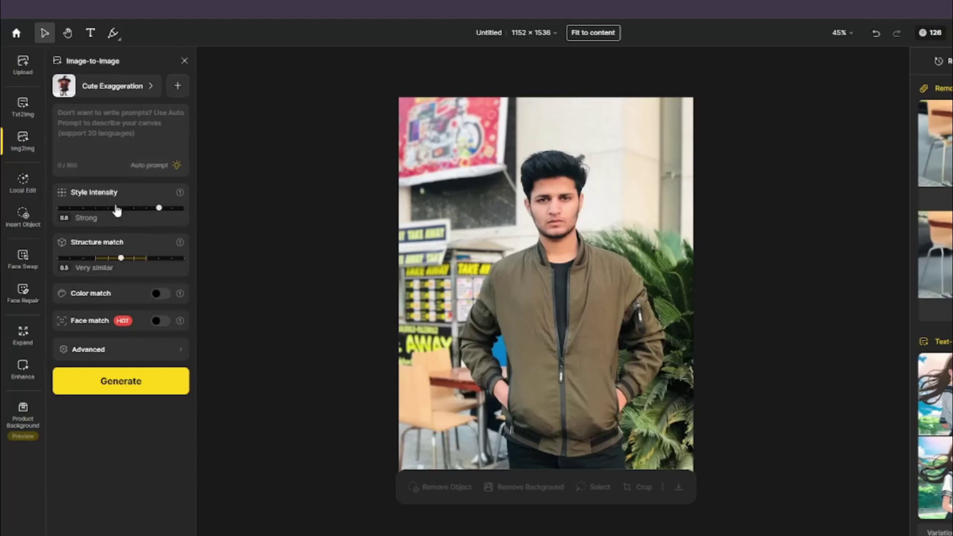
Step: Set the style intensity to 0.6 and the structure match to 0.6, leaving color match off
drag(159, 211, 134, 211)
drag(120, 258, 133, 261)
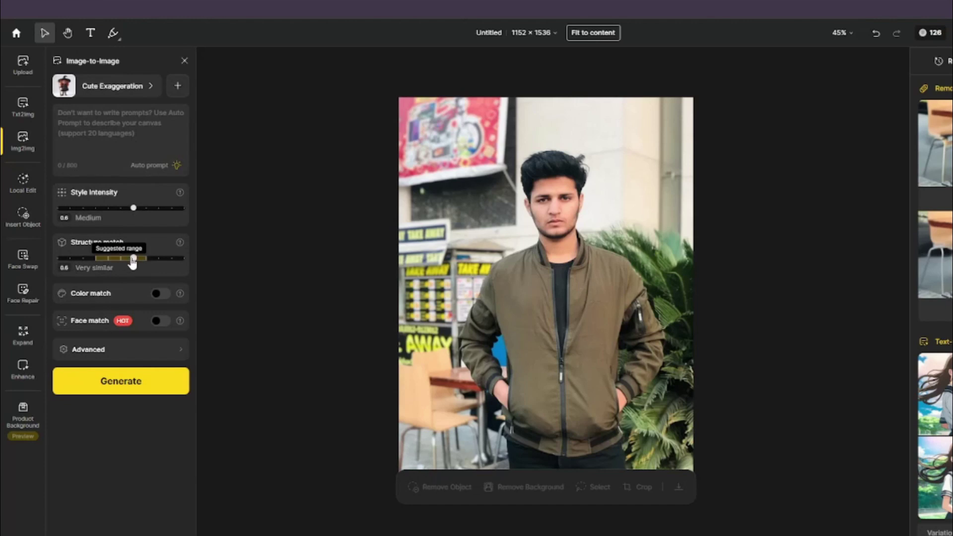
click(159, 293)
click(159, 292)
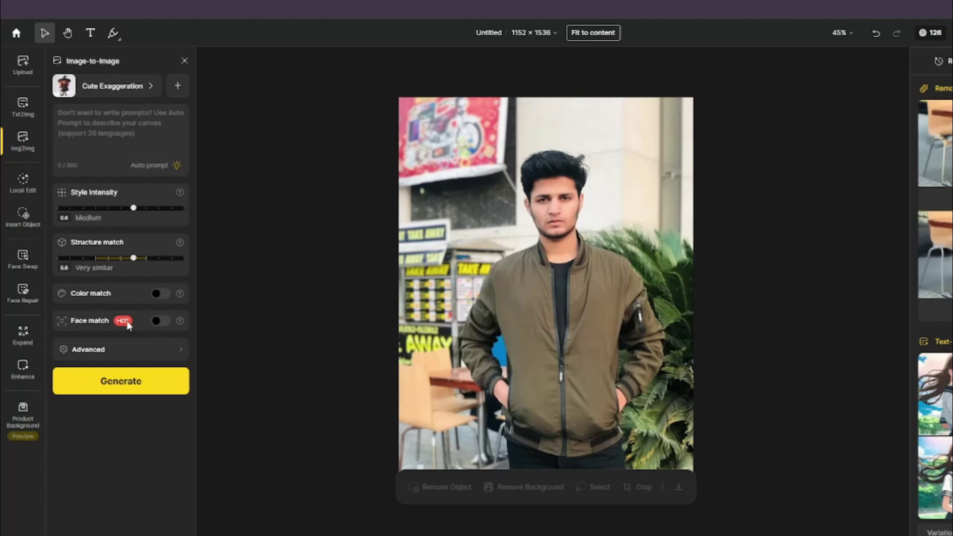
Step: Enable face match, check the advanced settings without adding a negative prompt, and generate the Cute Exaggeration portrait
click(160, 321)
click(177, 350)
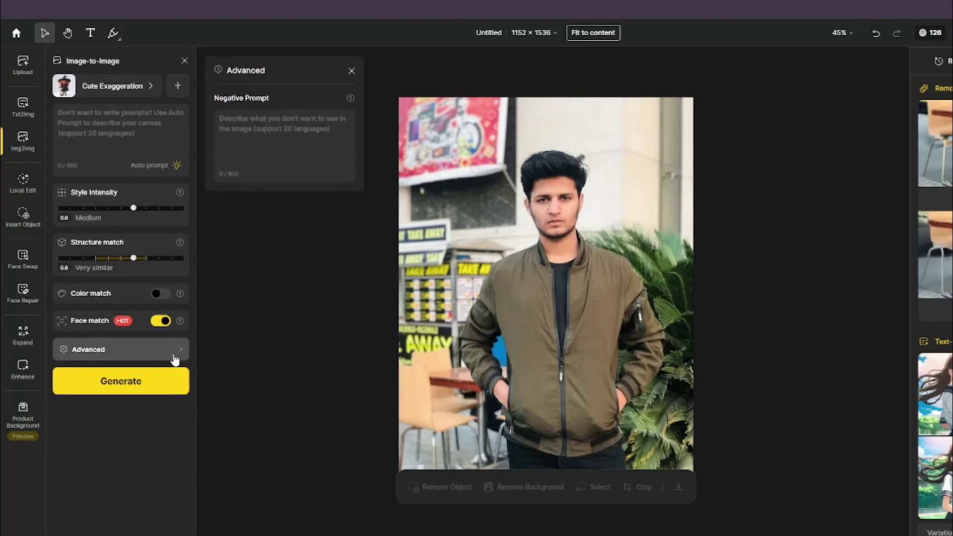
click(351, 73)
click(141, 383)
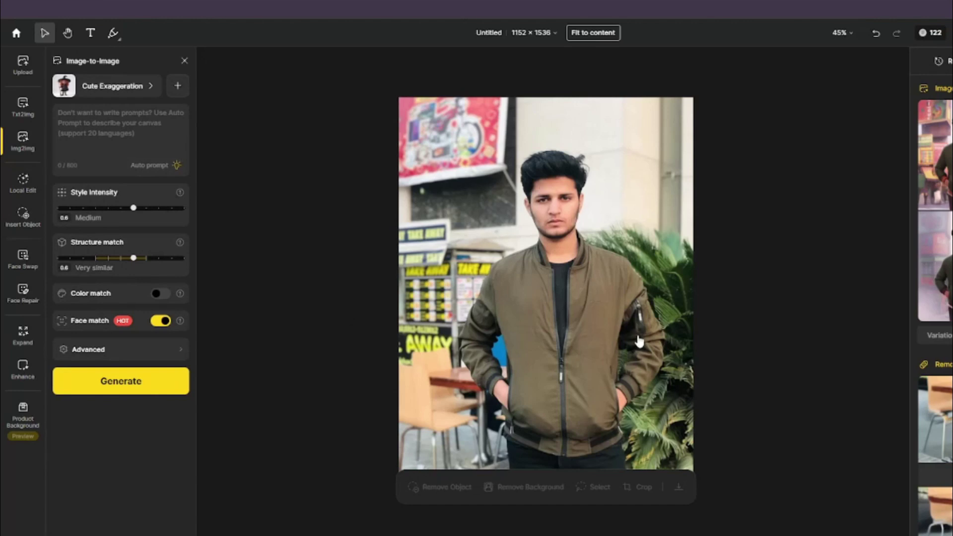
mouse_move(936, 154)
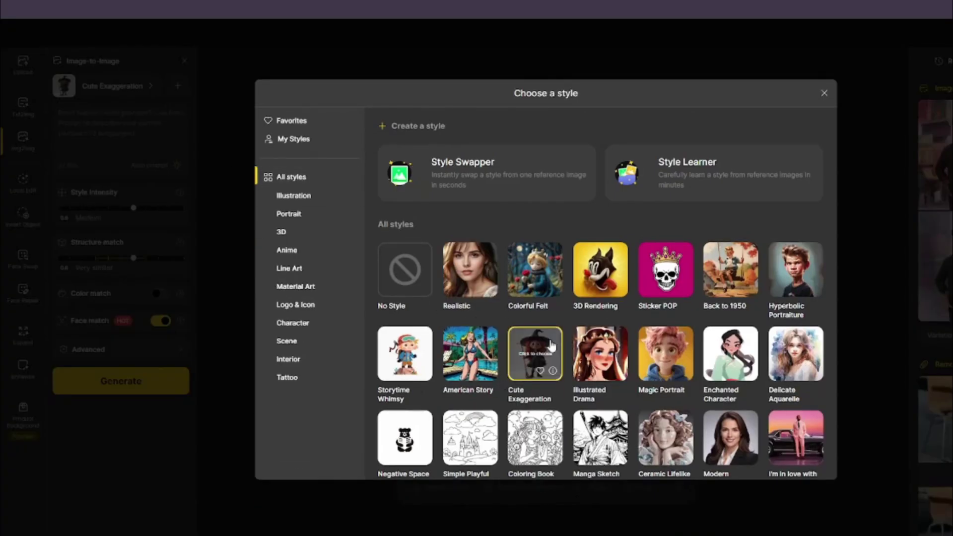
Step: Switch the image-to-image style to Cutie 3D
scroll(579, 365, down, 3)
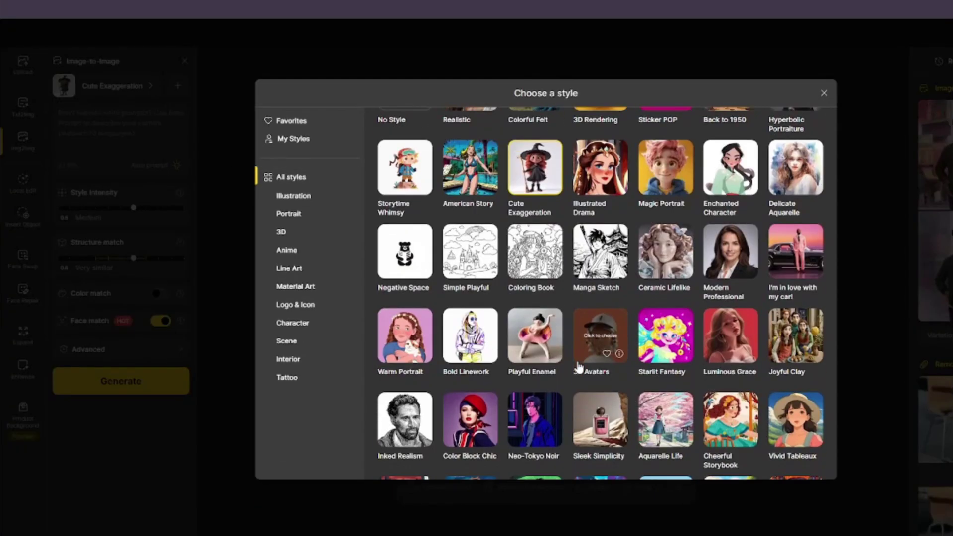
scroll(578, 366, down, 5)
click(796, 375)
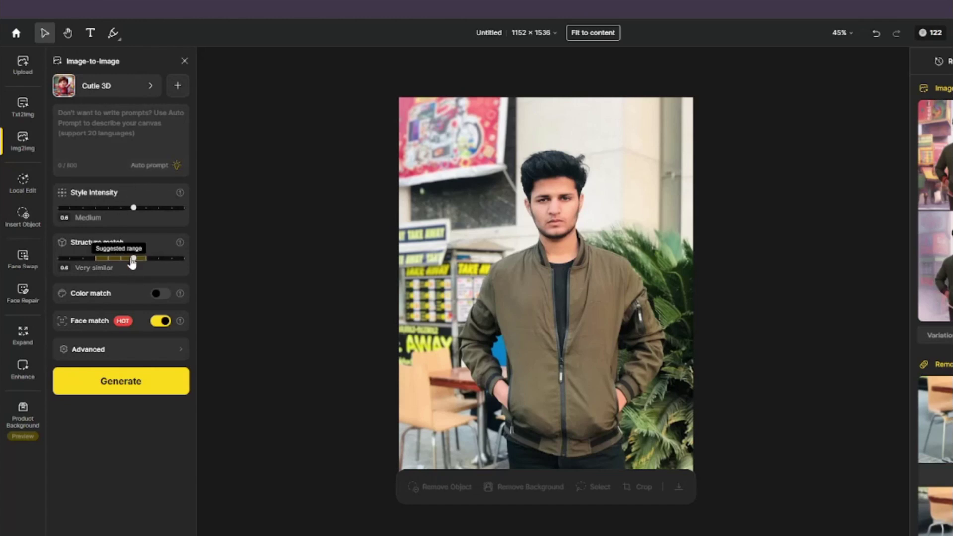
Step: Set the structure match to 0.5, disable face match and generate the Cutie 3D version
drag(133, 259, 122, 260)
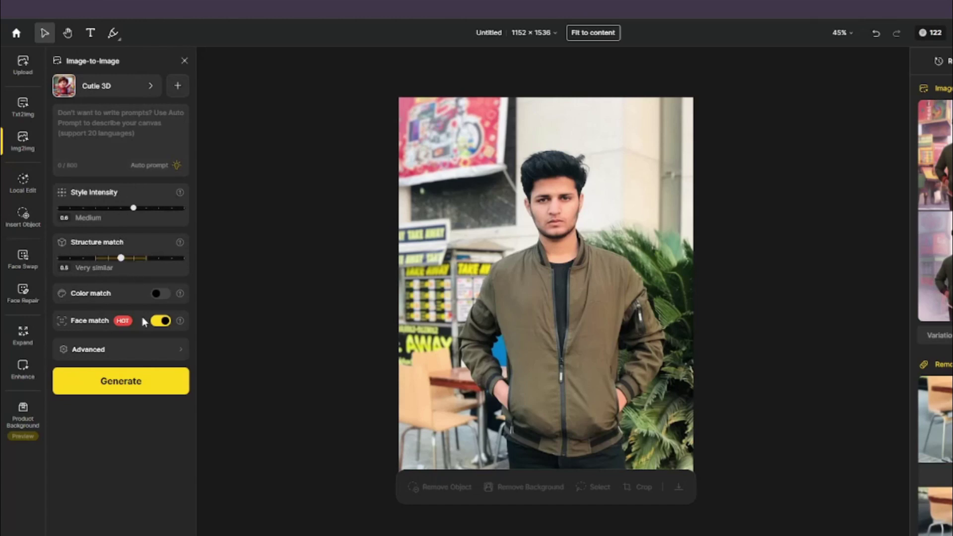
click(158, 322)
click(149, 387)
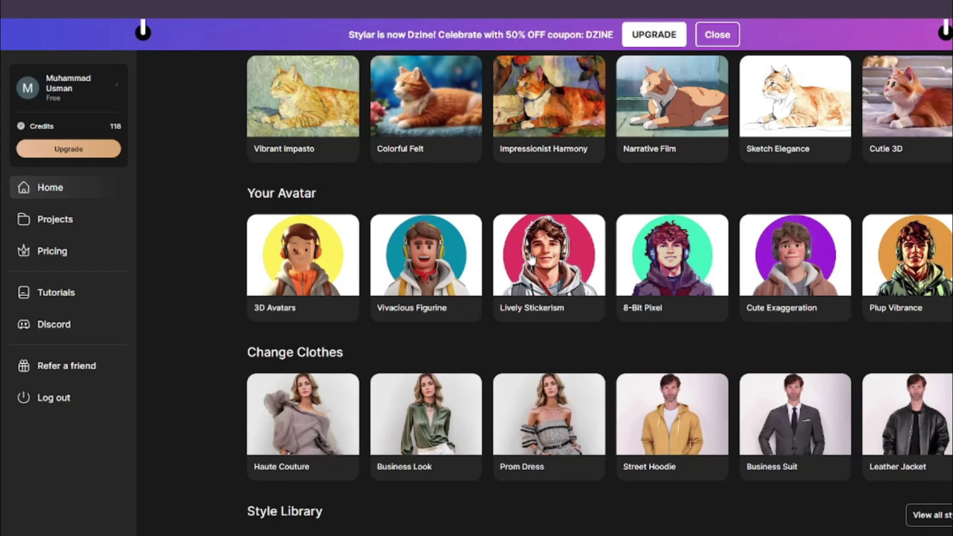
Step: Generate a Lively Stickerism avatar from the navy-suit portrait with style intensity 0.5 and preview the results
click(542, 310)
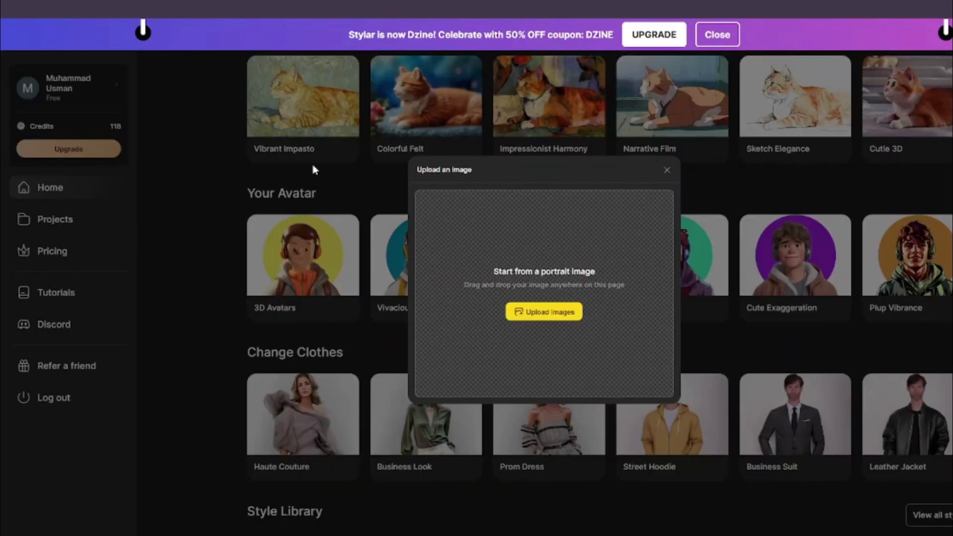
click(541, 313)
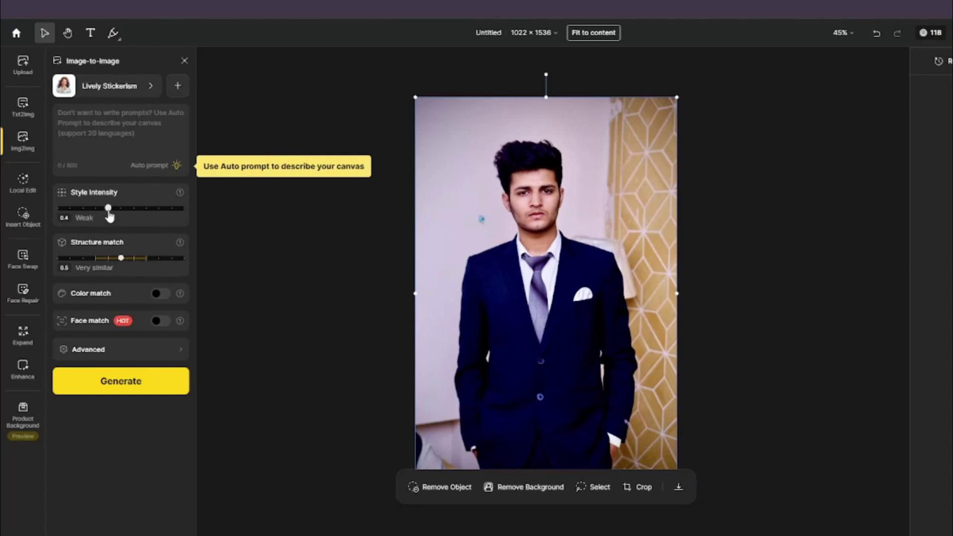
drag(108, 209, 120, 209)
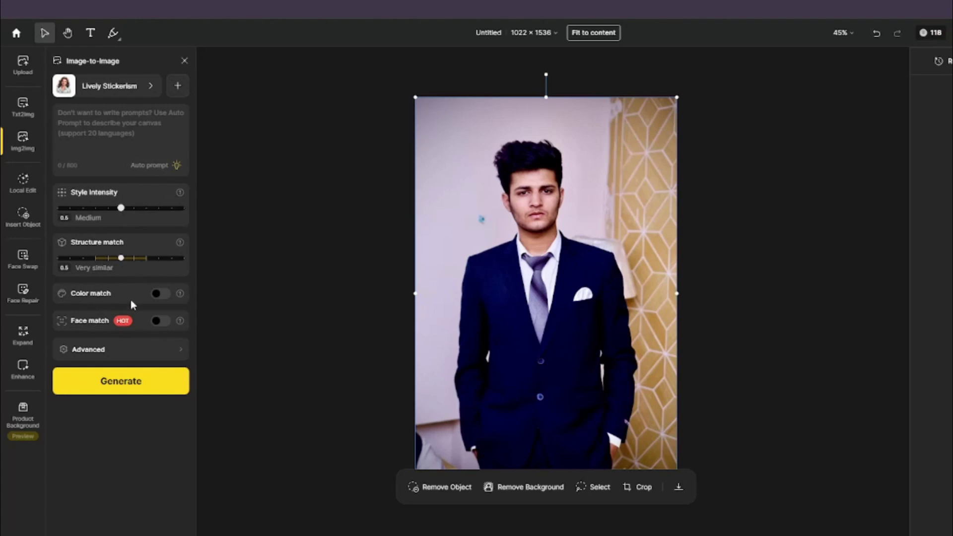
click(124, 386)
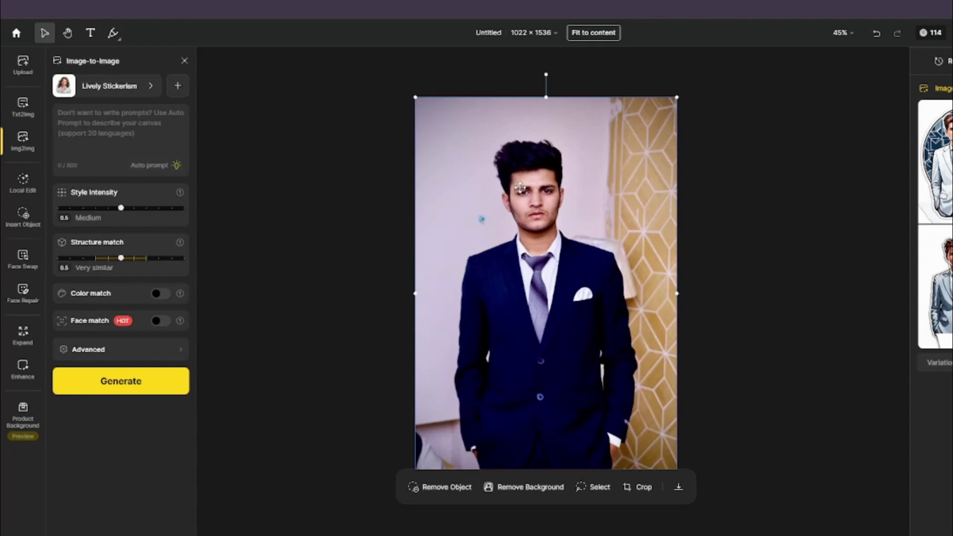
mouse_move(936, 161)
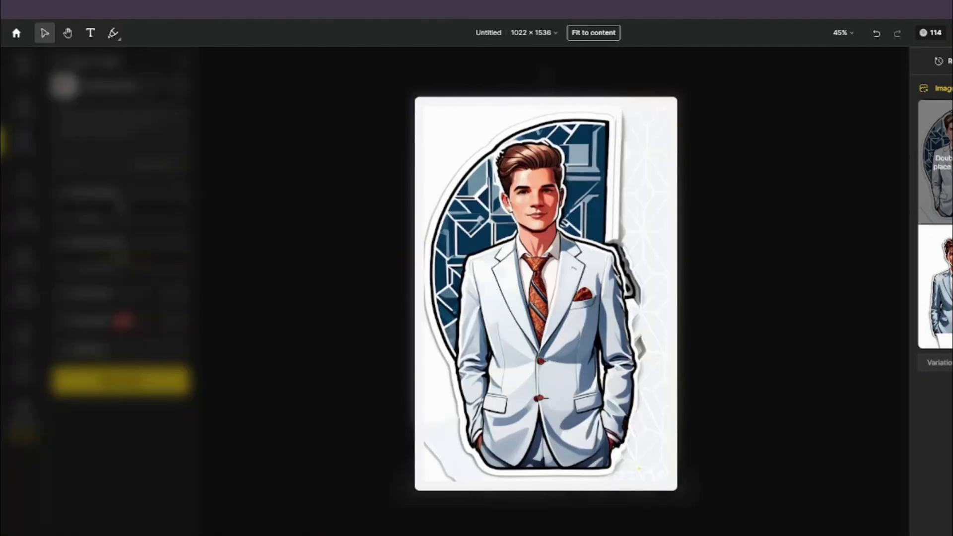
mouse_move(938, 288)
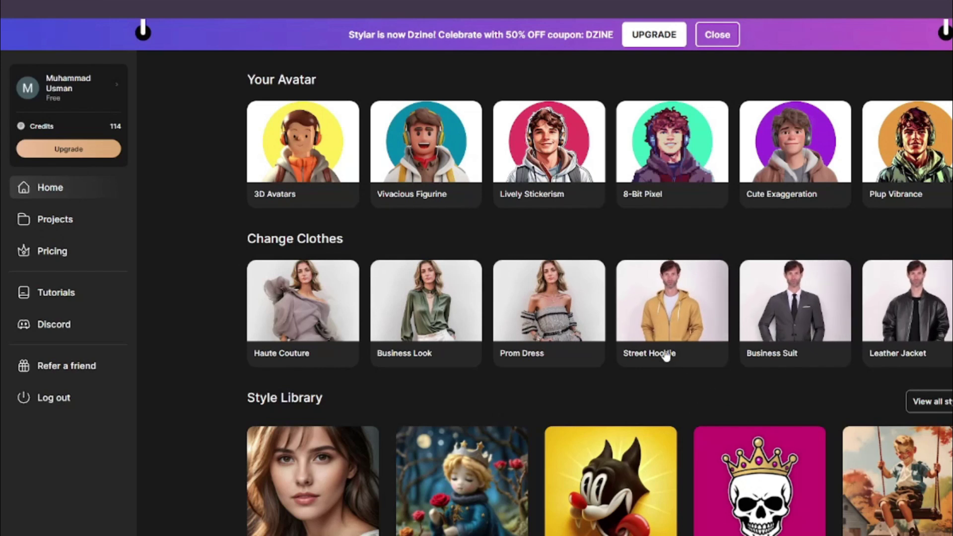
Step: Start a Leather Jacket clothes change from the portrait of the young man in the navy suit
click(770, 309)
click(557, 315)
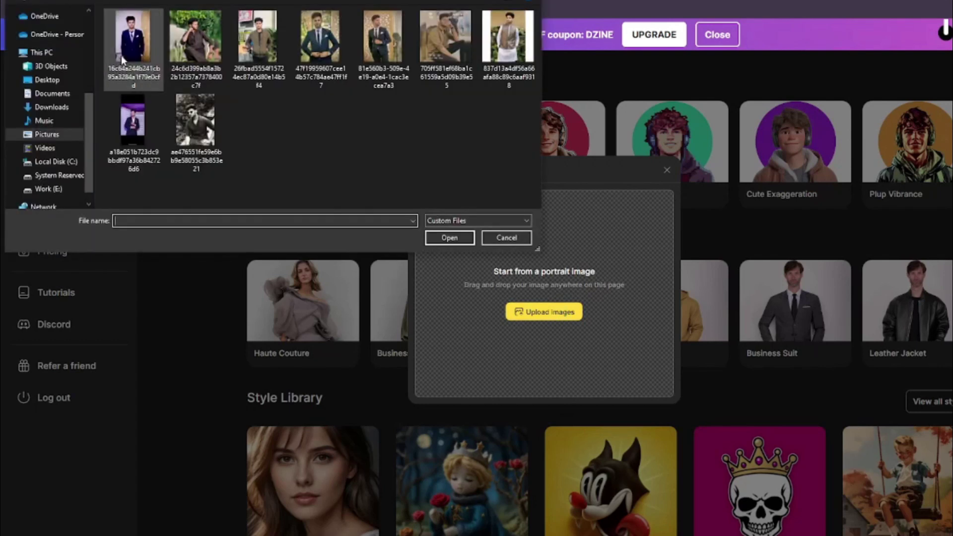
double_click(130, 62)
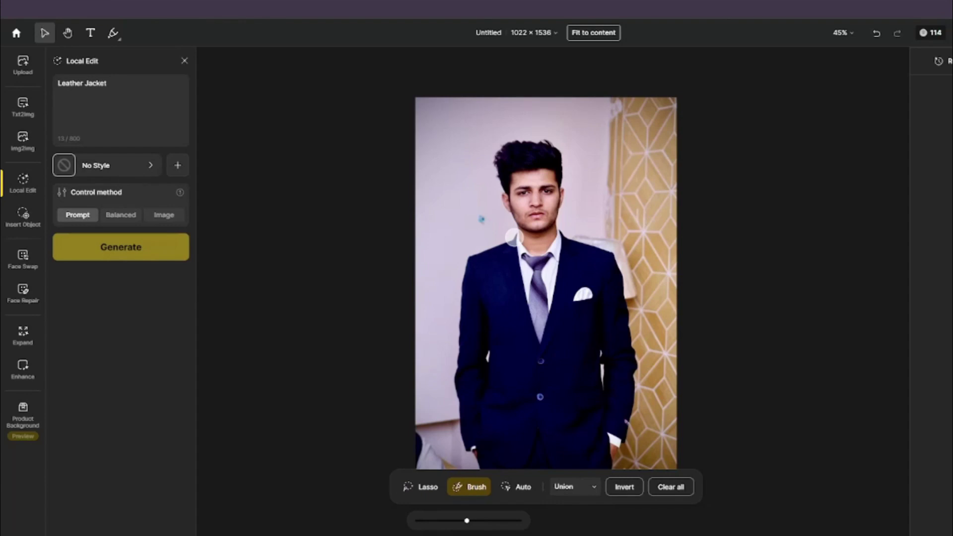
Step: Brush a mask over the whole suit, generate the clothing with the Leather Jacket prompt and preview the results
mouse_move(514, 238)
mouse_down()
mouse_move(483, 252)
mouse_move(459, 447)
mouse_up()
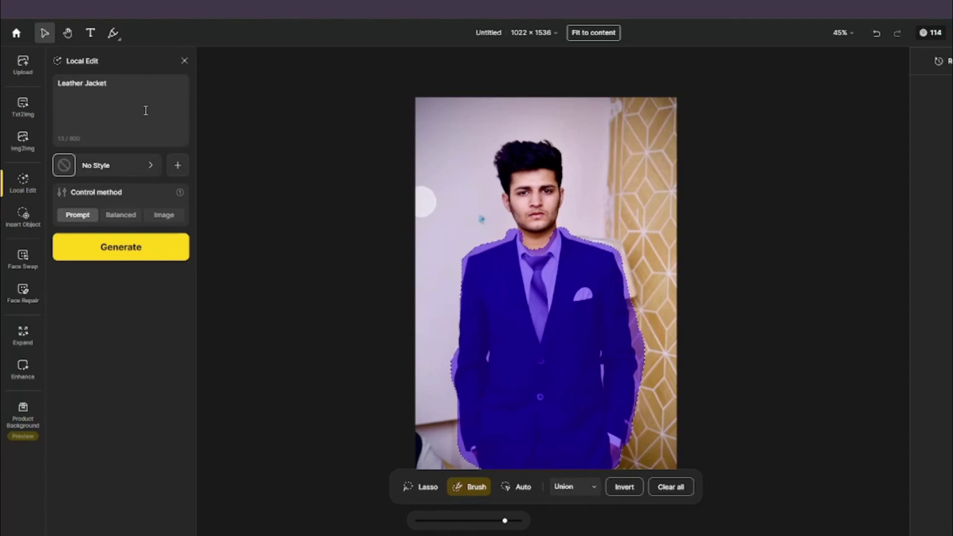
click(123, 89)
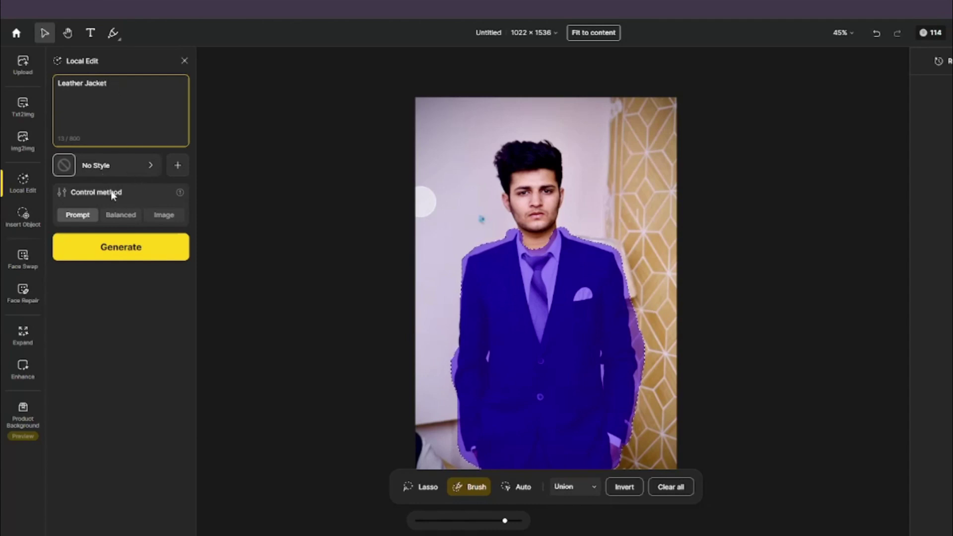
click(126, 259)
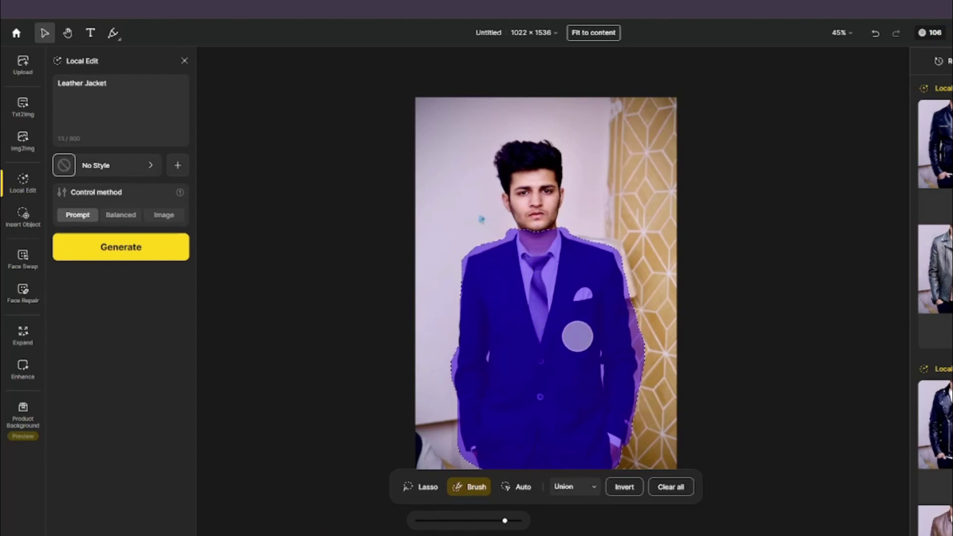
mouse_move(940, 156)
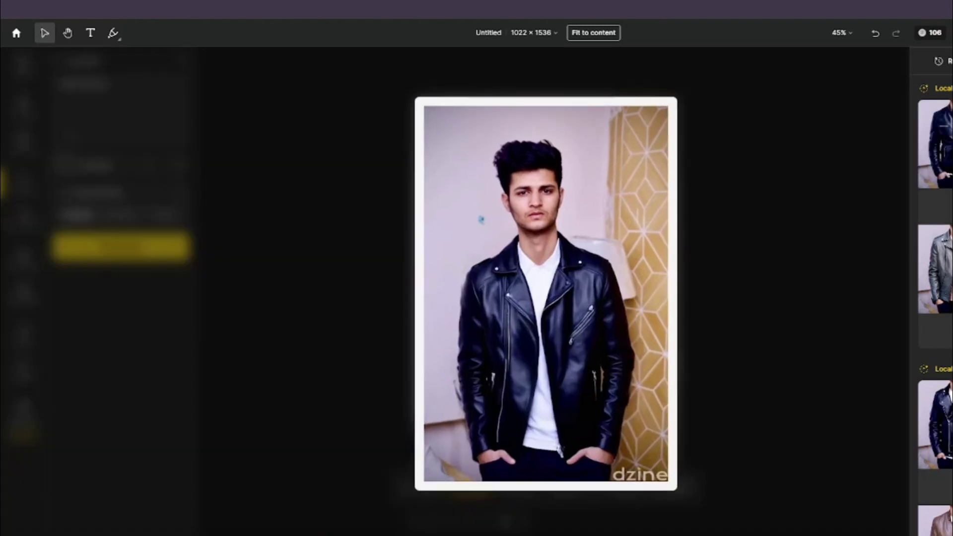
mouse_move(940, 280)
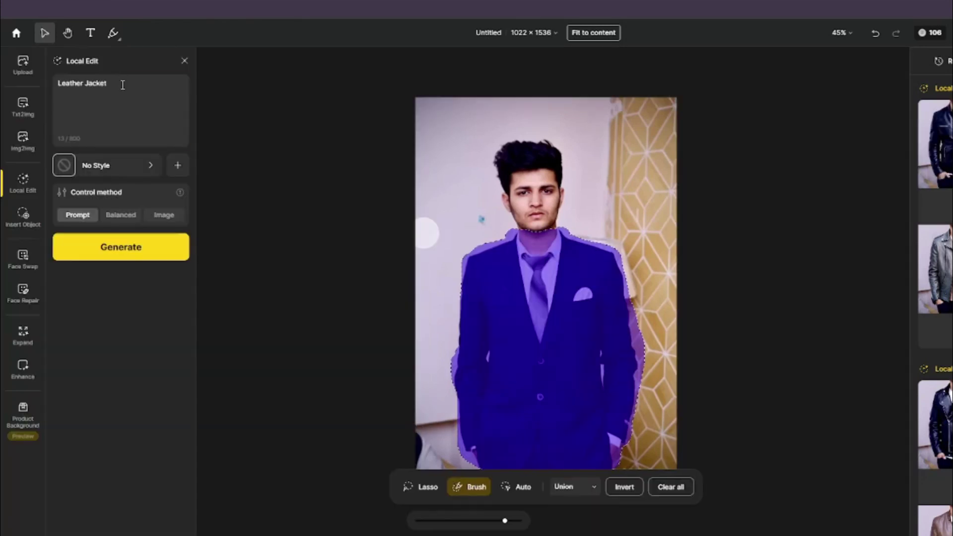
Step: Replace the local edit prompt with "gym wear" and generate new clothing in the masked area
drag(107, 84, 53, 84)
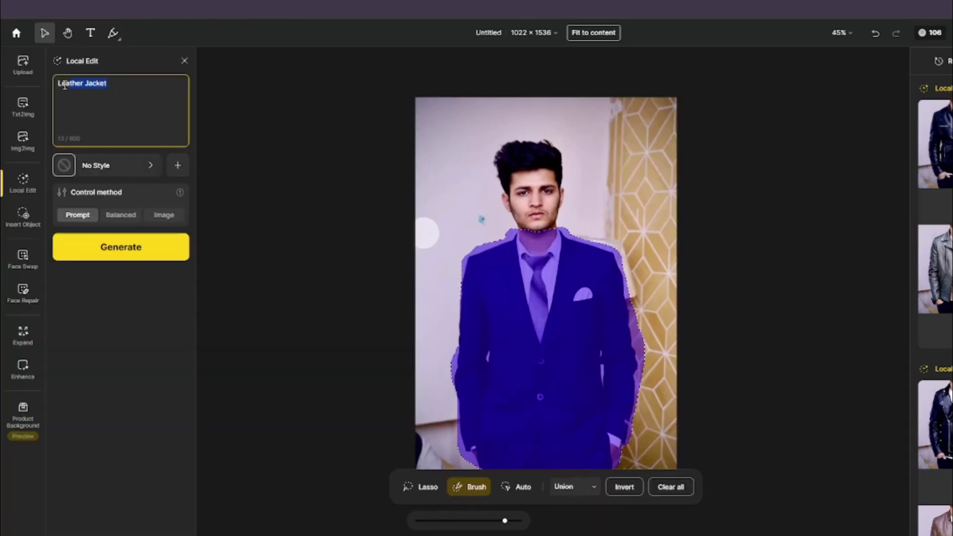
text(gym wear)
click(121, 251)
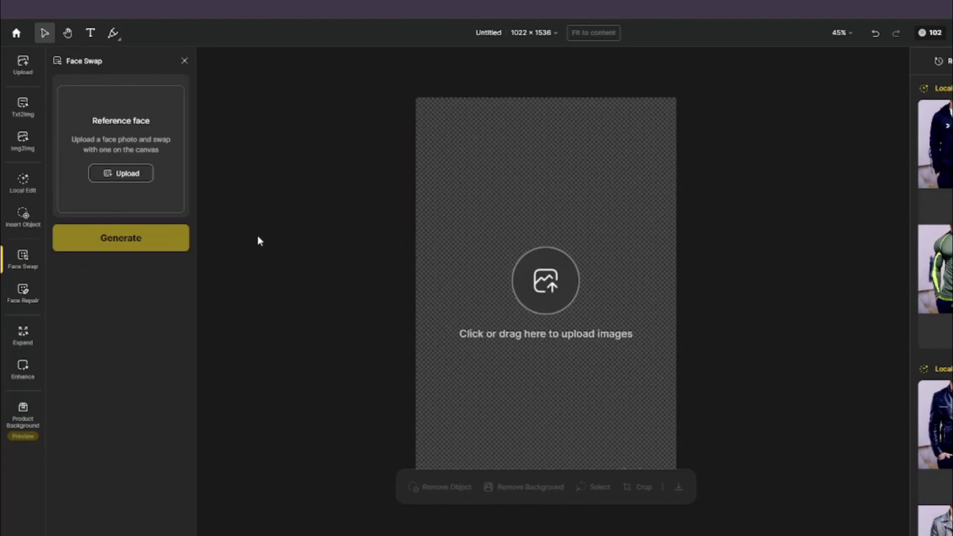
Step: Upload the navy-suit portrait to the empty canvas for Face Swap
mouse_move(40, 270)
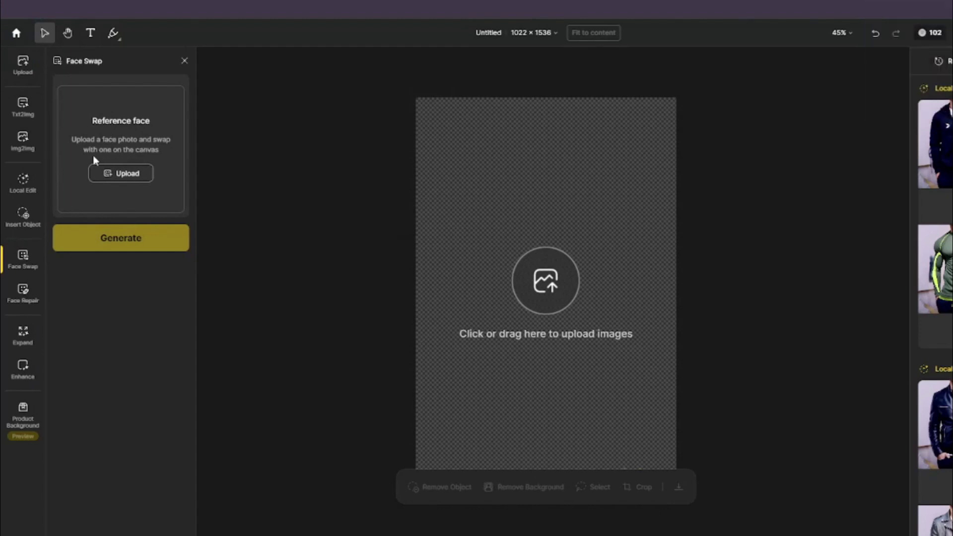
click(543, 297)
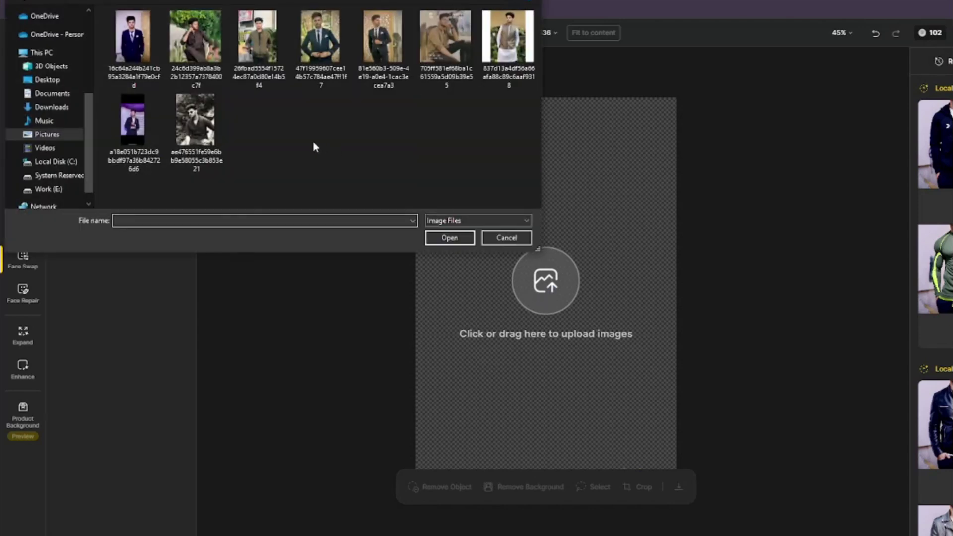
double_click(128, 45)
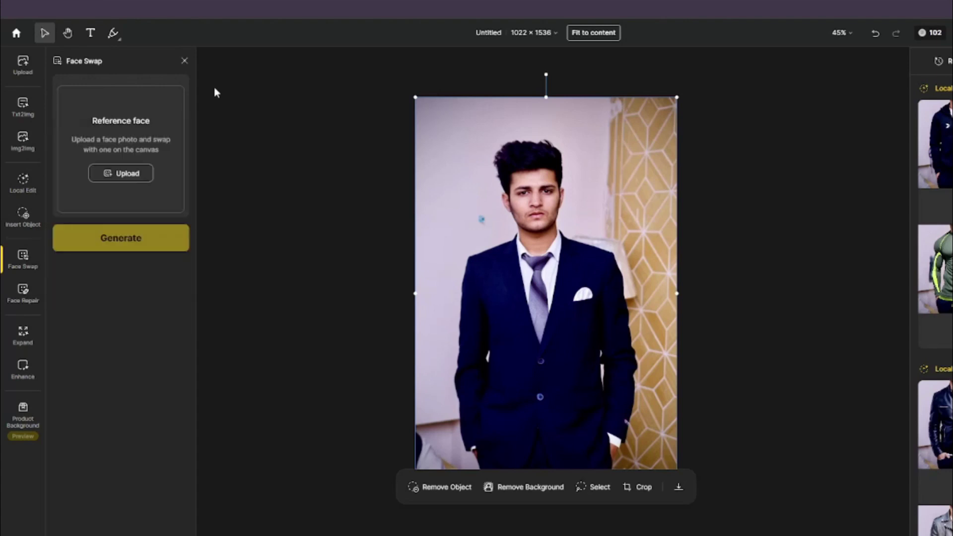
Step: Upload the close-up photo of a man's face as the reference face, generate the face swap and preview the result
click(116, 174)
double_click(194, 127)
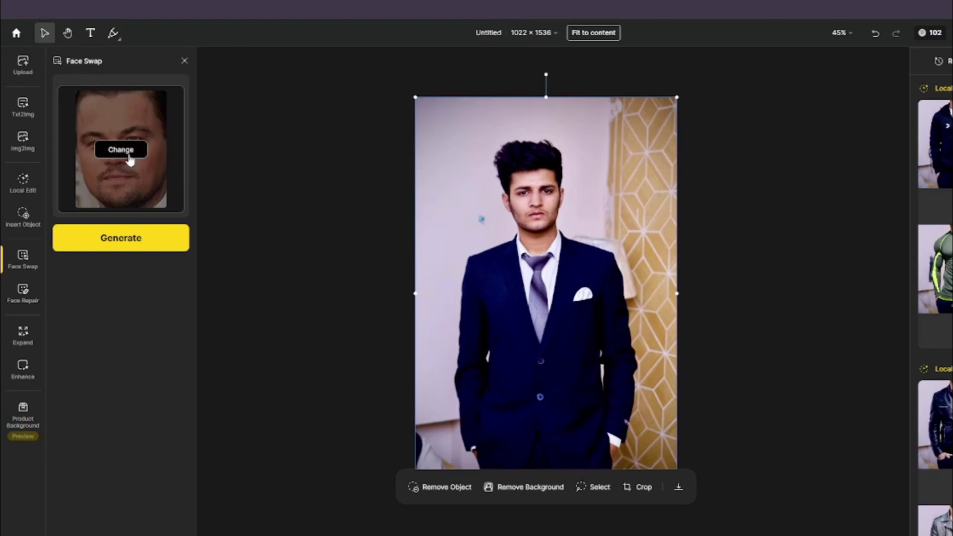
click(119, 251)
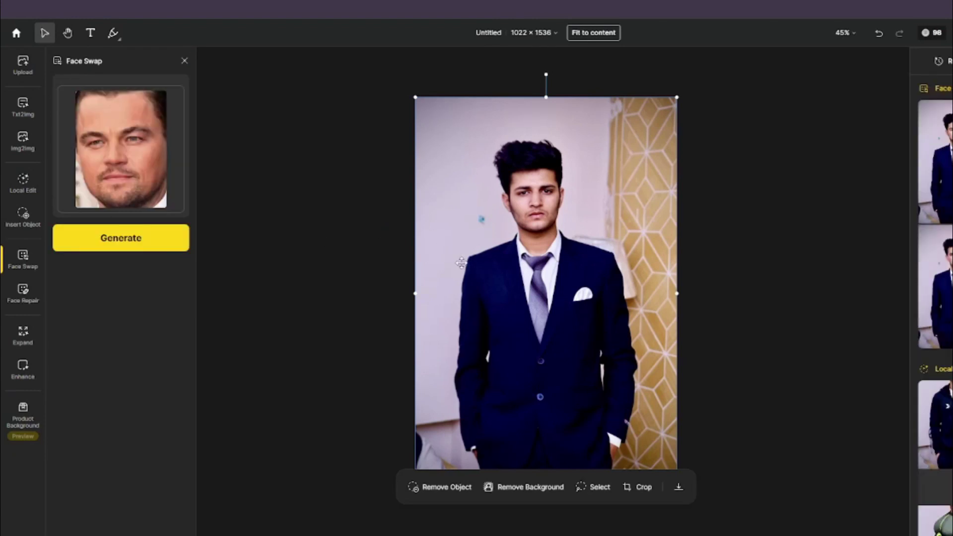
mouse_move(927, 189)
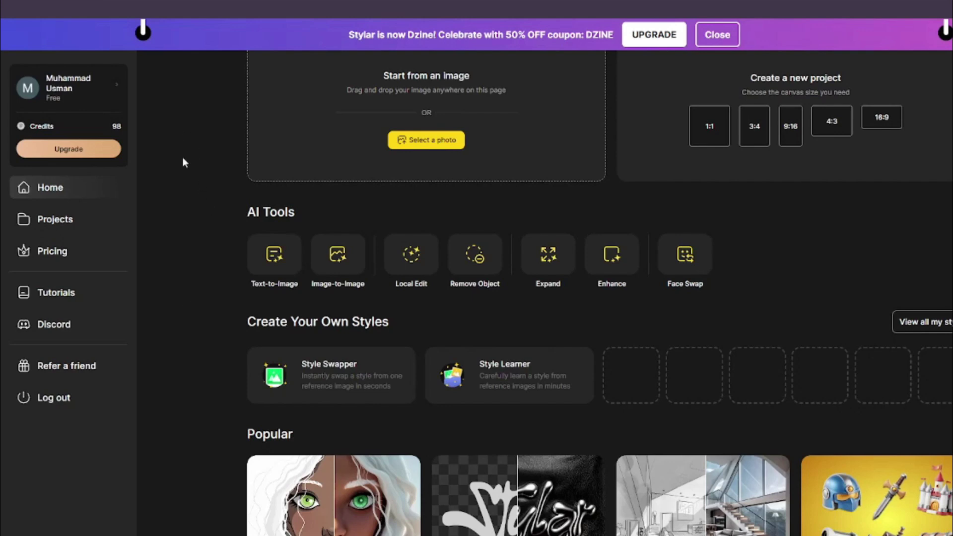
Step: Examine the template categories on the home page, from Popular down to Your Avatar
scroll(179, 258, down, 10)
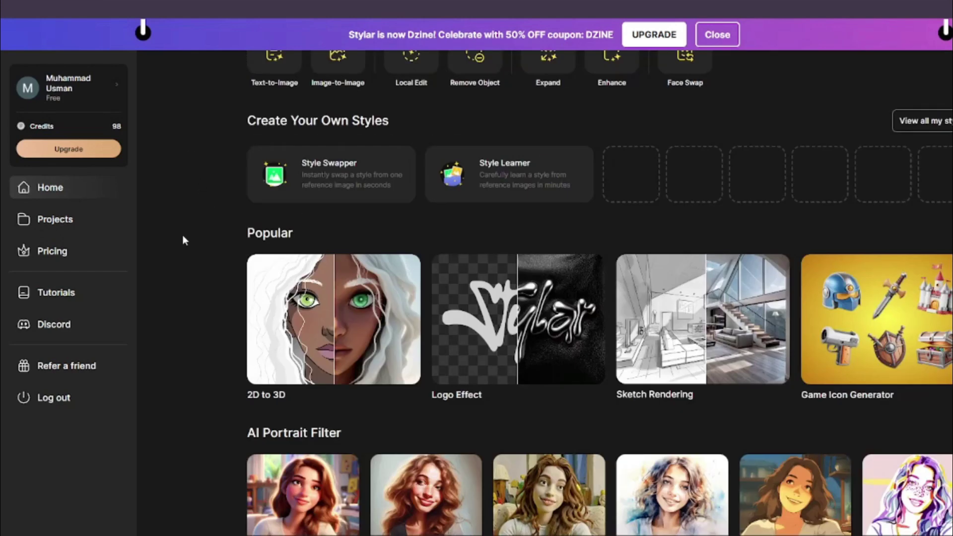
scroll(181, 234, down, 15)
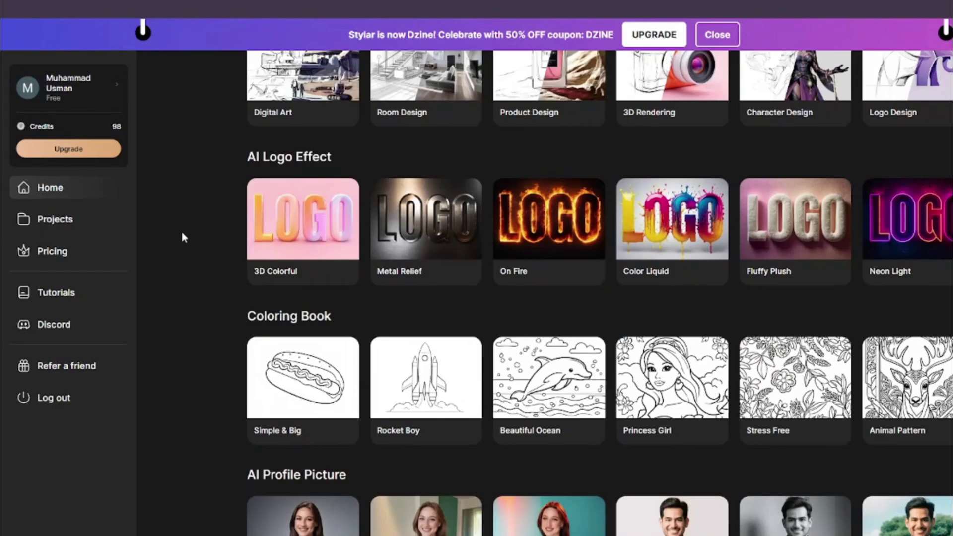
scroll(181, 234, up, 15)
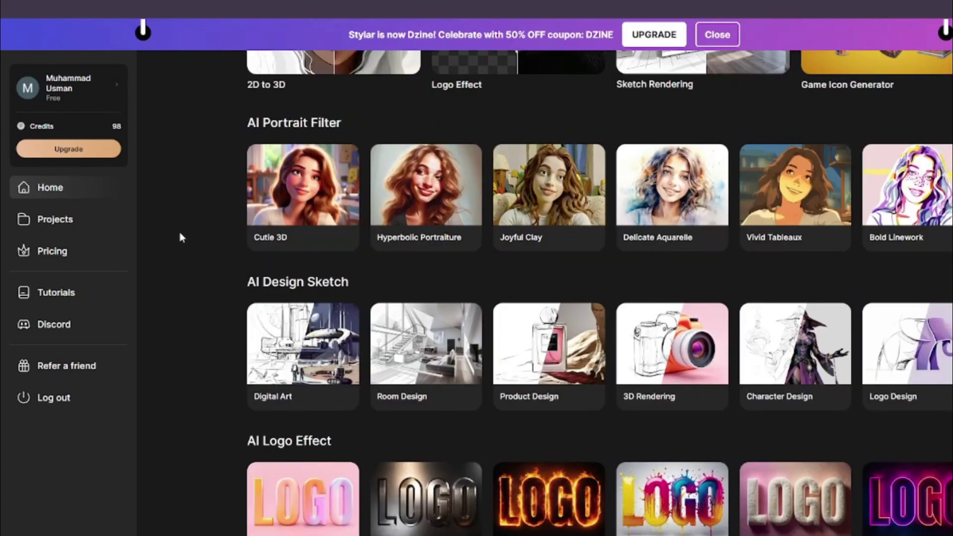
scroll(180, 237, down, 7)
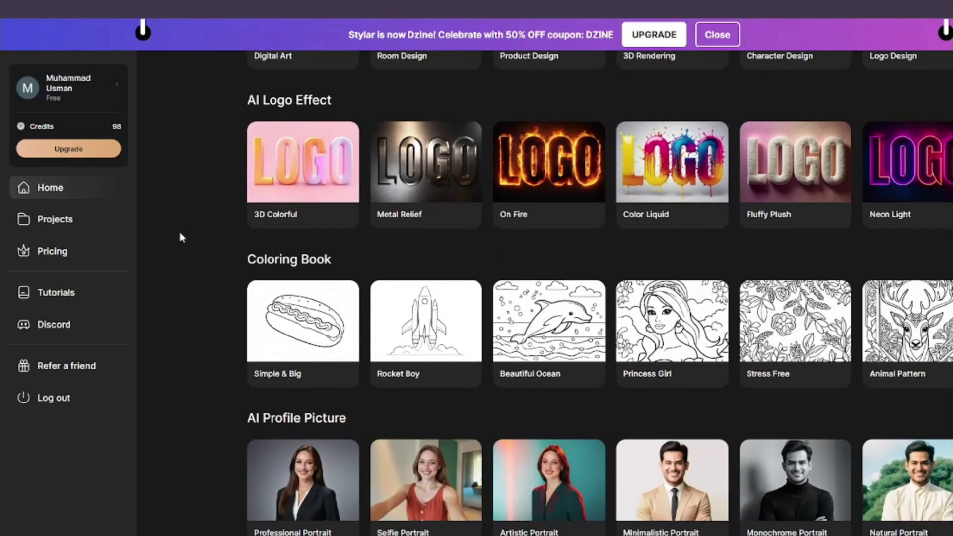
scroll(185, 250, down, 6)
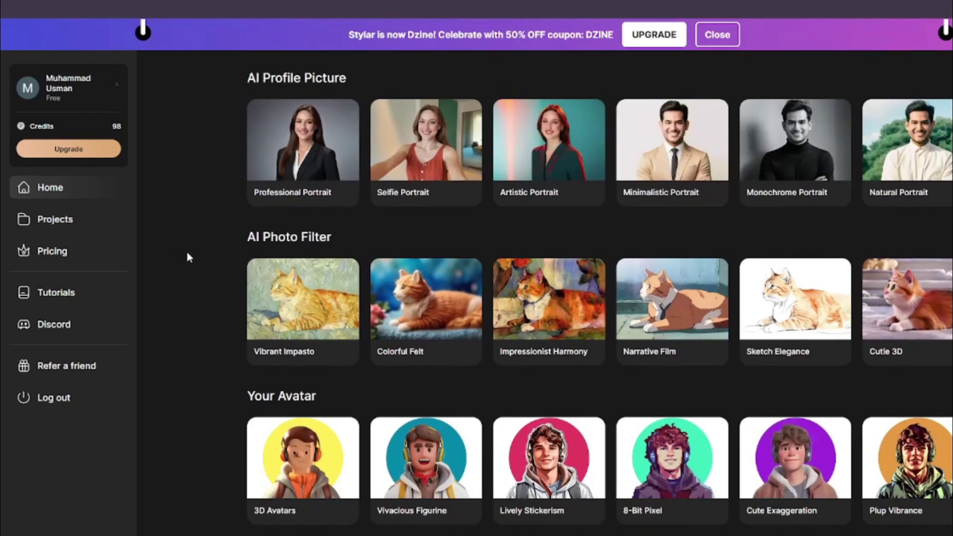
Step: Look over the rest of the home page, including Change Clothes, the Style Library, AI Tools and Create Your Own Styles
scroll(188, 257, down, 8)
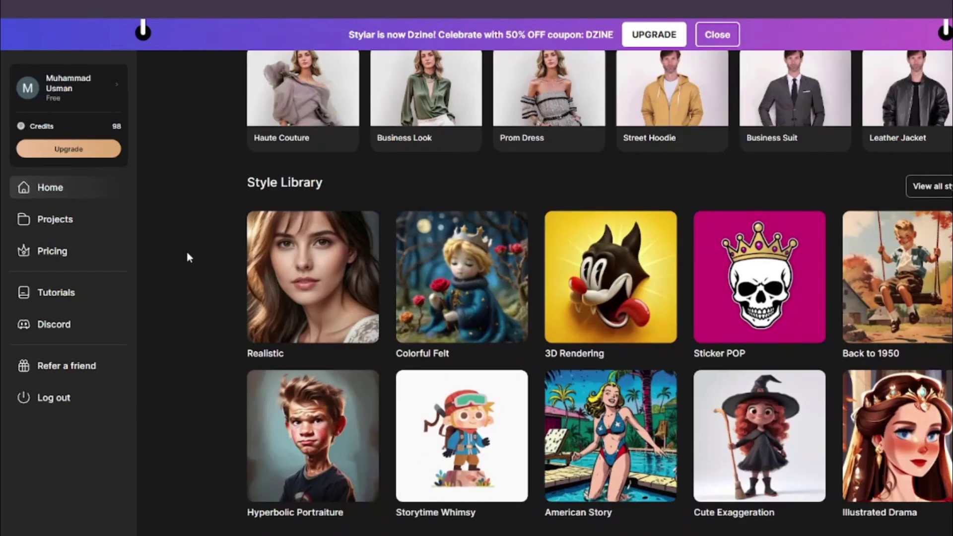
scroll(189, 256, up, 15)
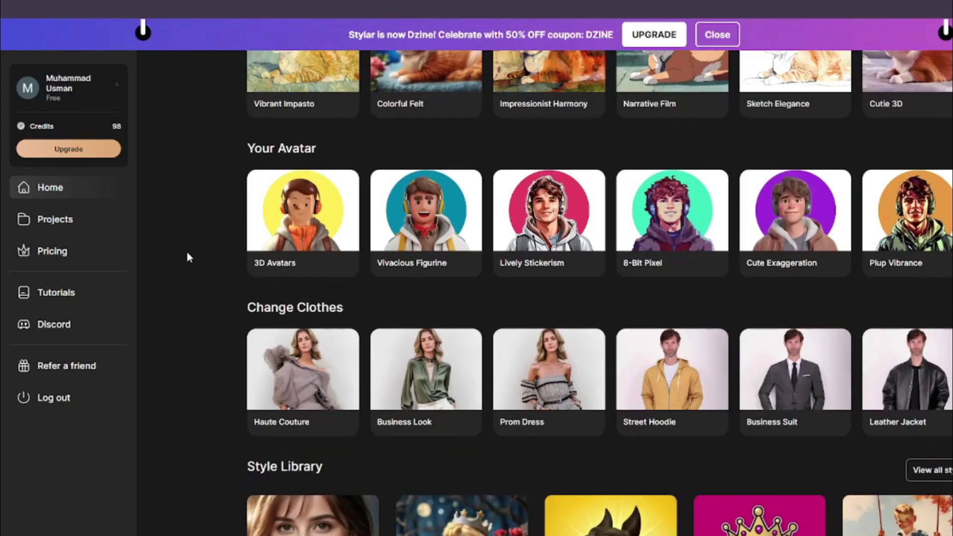
scroll(188, 257, up, 6)
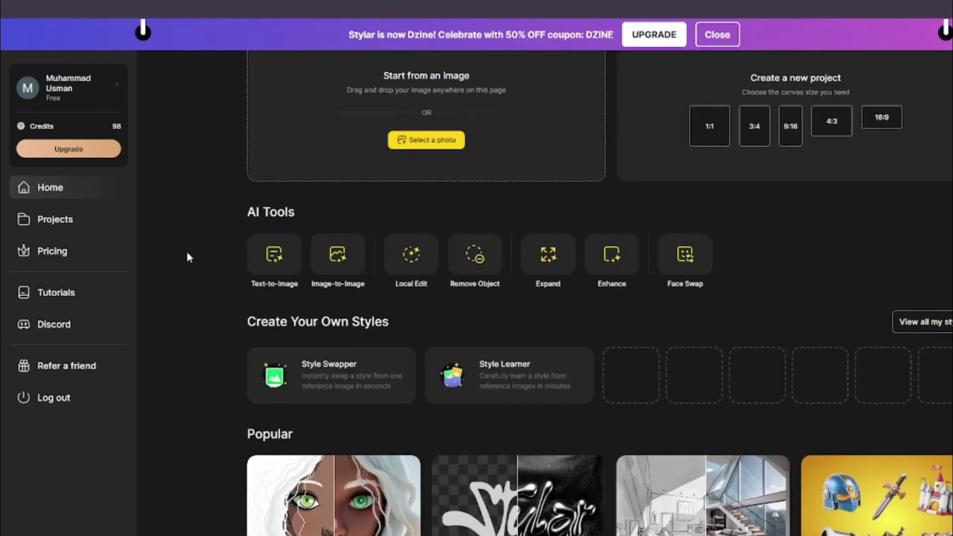
scroll(189, 257, down, 18)
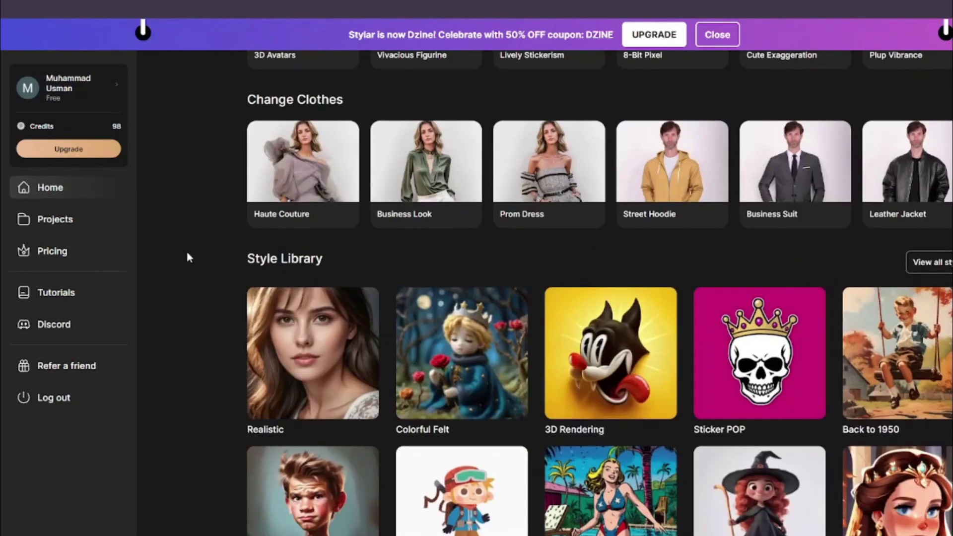
scroll(189, 257, up, 15)
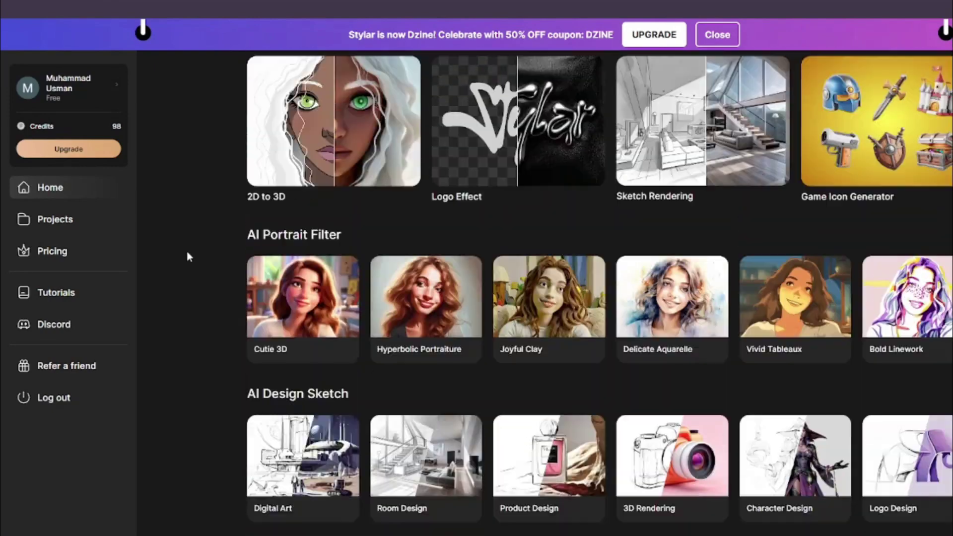
scroll(187, 252, up, 3)
scroll(187, 251, down, 15)
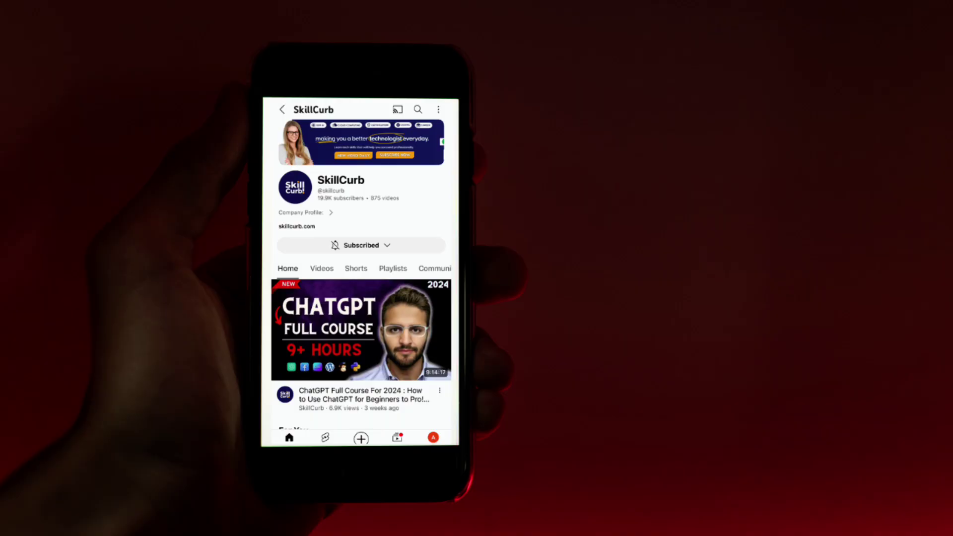